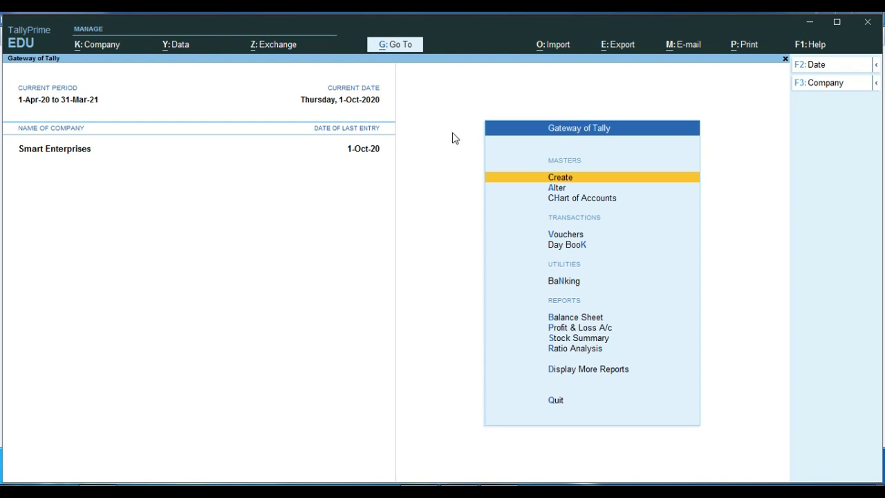
Switch to Adobe Reader and look through the four GST sales invoices, checking each invoice number, customer, item and amount.
{"action": "key", "text": "alt+Tab"}
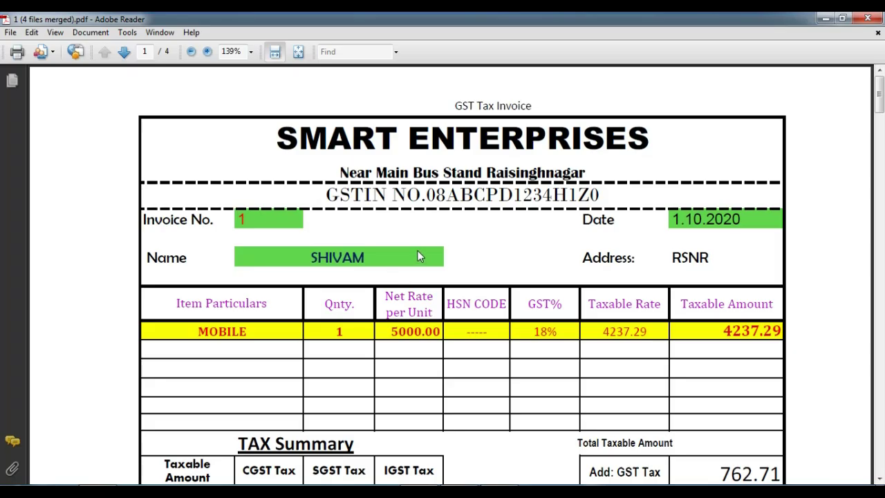
{"action": "scroll", "coordinate": [239, 201], "scroll_direction": "down", "scroll_amount": 1}
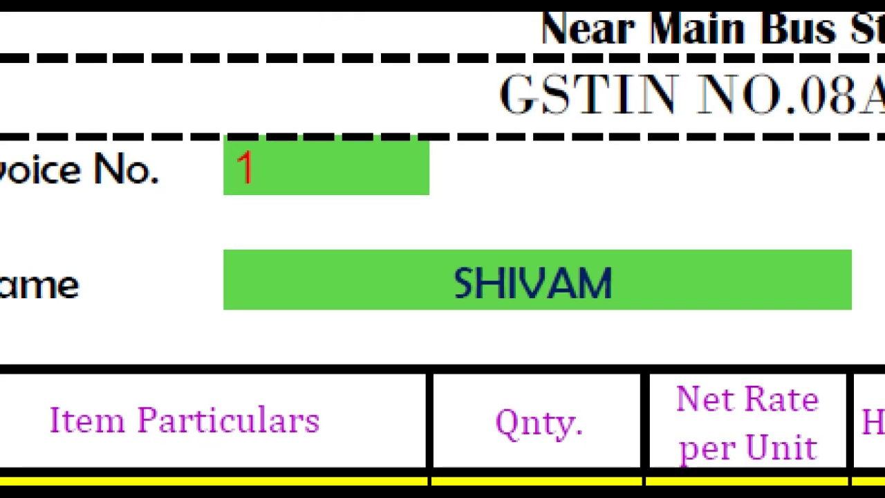
{"action": "left_click", "coordinate": [239, 199]}
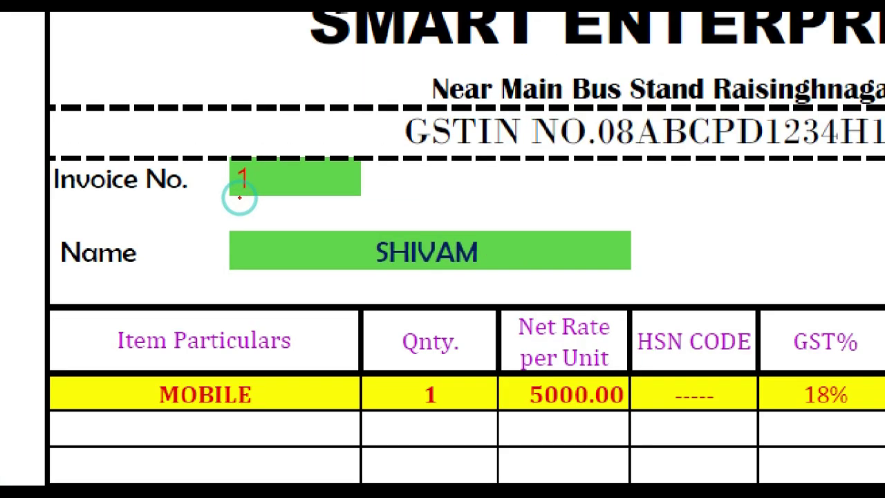
{"action": "scroll", "coordinate": [245, 207], "scroll_direction": "down", "scroll_amount": 5}
{"action": "scroll", "coordinate": [249, 235], "scroll_direction": "down", "scroll_amount": 15}
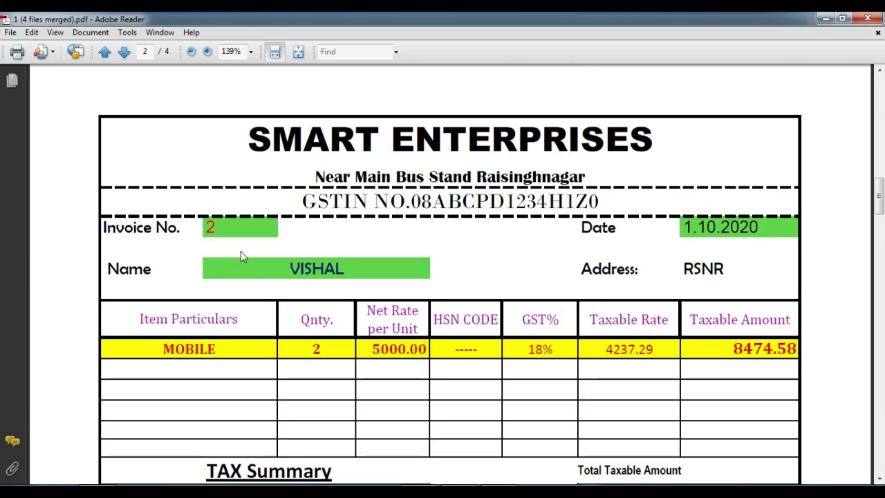
{"action": "scroll", "coordinate": [224, 229], "scroll_direction": "down", "scroll_amount": 15}
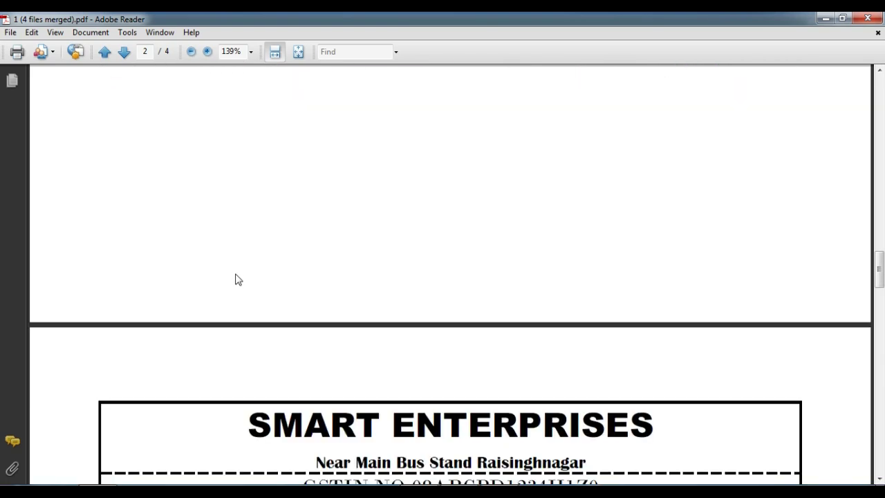
{"action": "scroll", "coordinate": [249, 270], "scroll_direction": "down", "scroll_amount": 15}
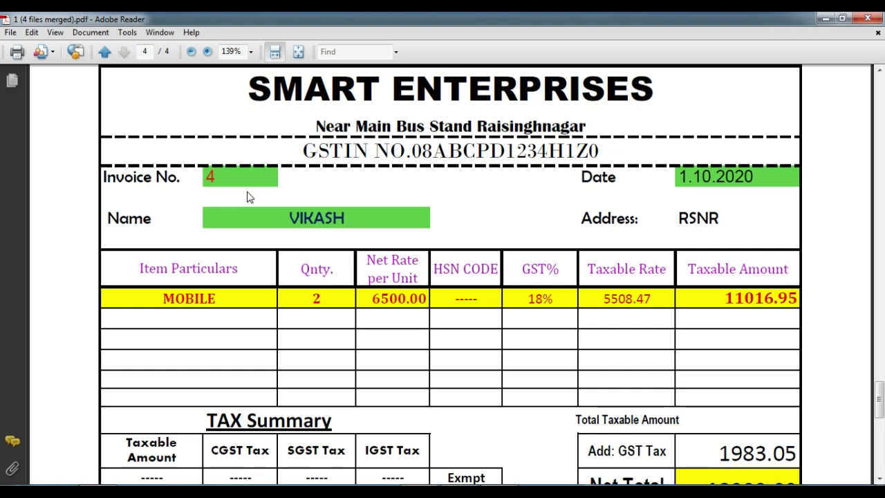
Switch to TallyPrime and open the Day Book from the additional reports to review the sales vouchers.
{"action": "key", "text": "alt+Tab"}
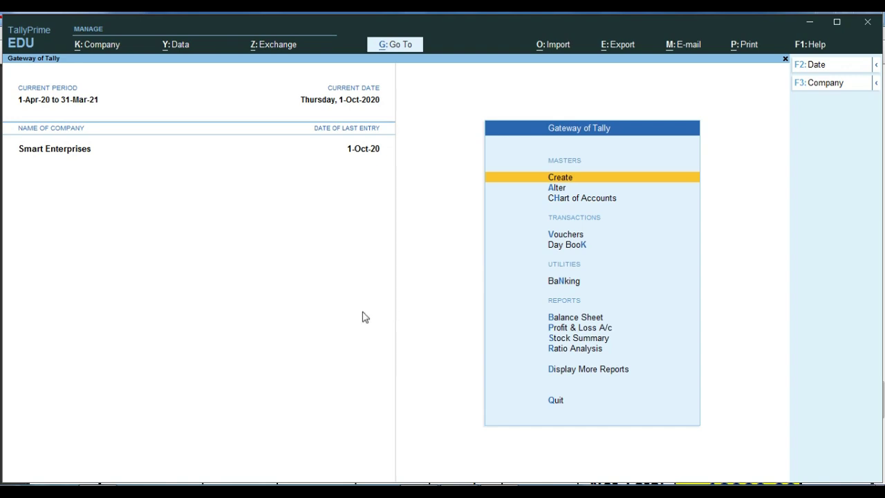
{"action": "left_click", "coordinate": [36, 154]}
{"action": "key", "text": "Down"}
{"action": "key", "text": "Down"}
{"action": "key", "text": "Down"}
{"action": "key", "text": "Down"}
{"action": "key", "text": "Down"}
{"action": "key", "text": "Down"}
{"action": "key", "text": "Down"}
{"action": "key", "text": "Down"}
{"action": "key", "text": "Down"}
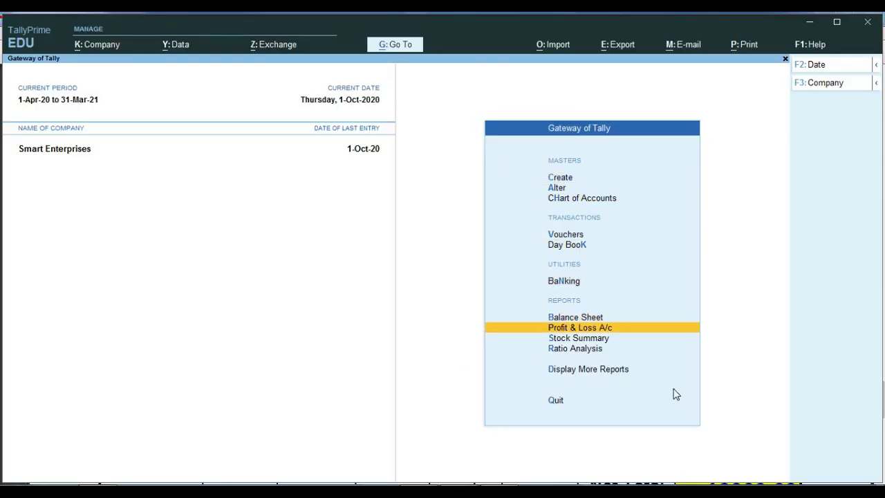
{"action": "key", "text": "Down"}
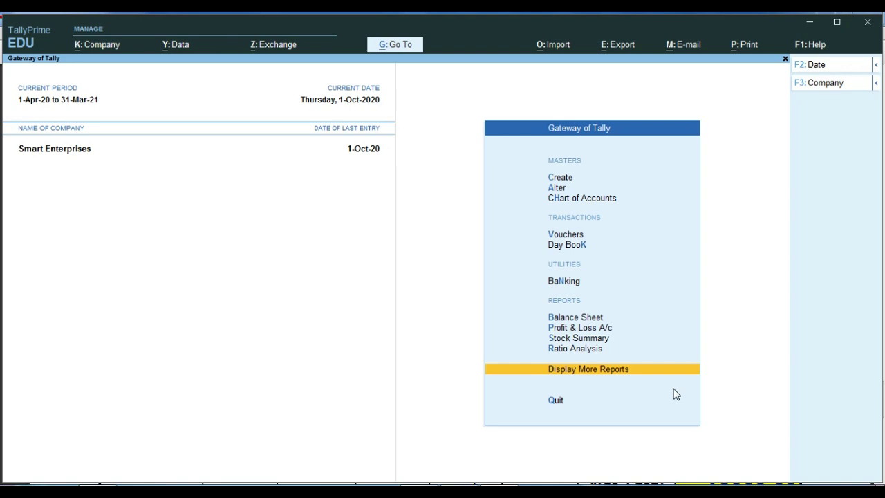
{"action": "key", "text": "Return"}
{"action": "key", "text": "Down"}
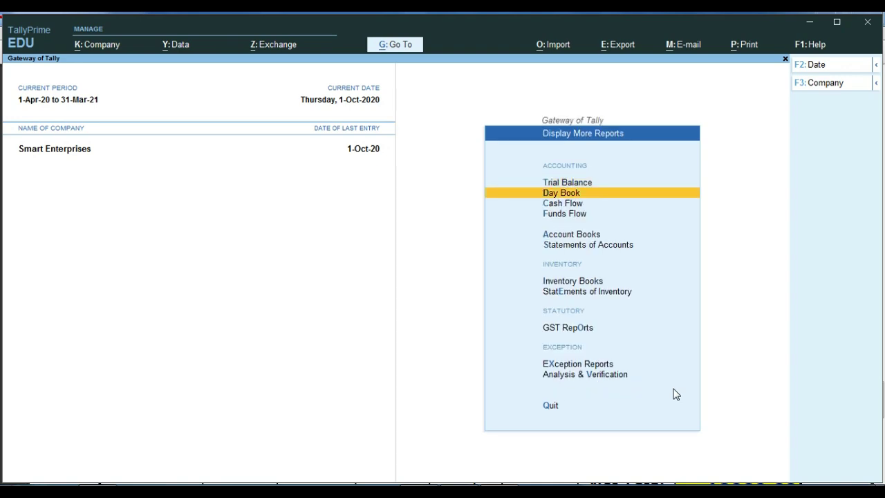
{"action": "key", "text": "Return"}
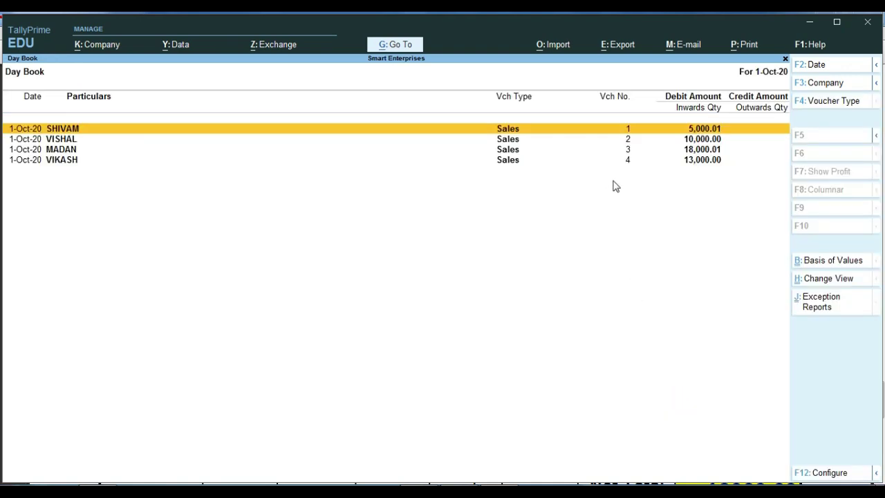
{"action": "key", "text": "ctrl"}
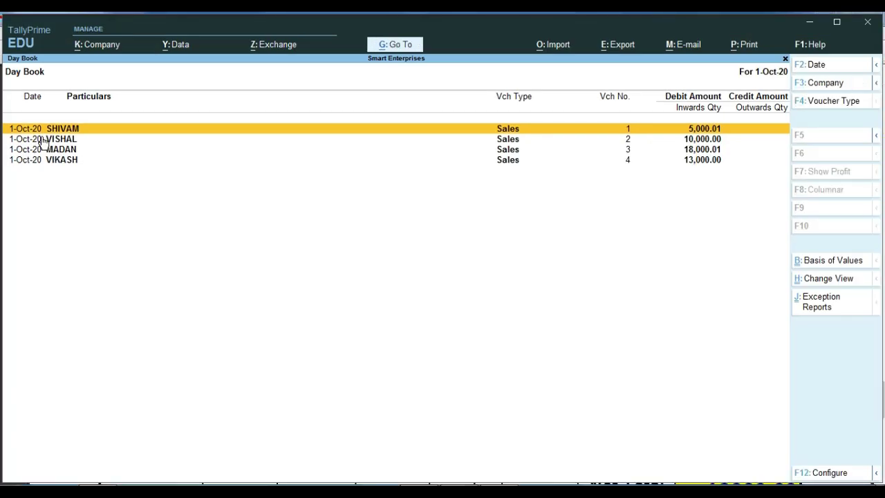
{"action": "key", "text": "ctrl"}
Check the Day Book entries against the PDF invoices and open sales voucher no. 1 from the Day Book.
{"action": "key", "text": "alt+Tab"}
{"action": "scroll", "coordinate": [385, 247], "scroll_direction": "up", "scroll_amount": 15}
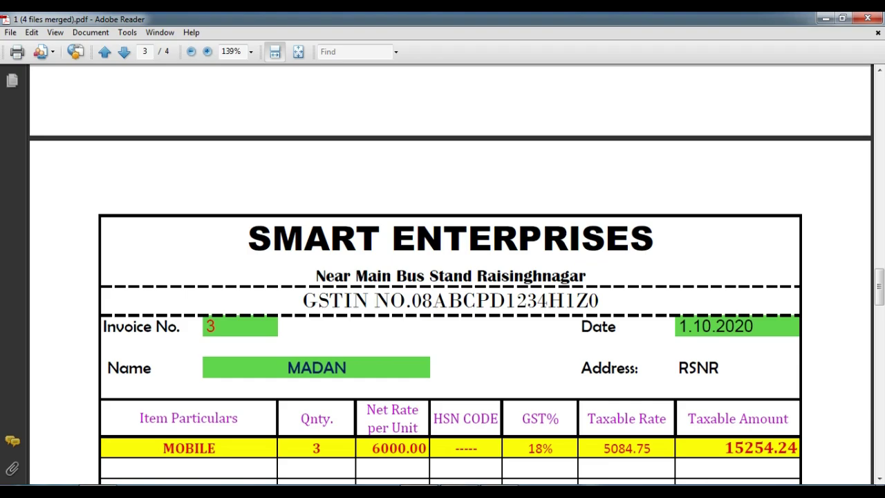
{"action": "key", "text": "alt+Tab"}
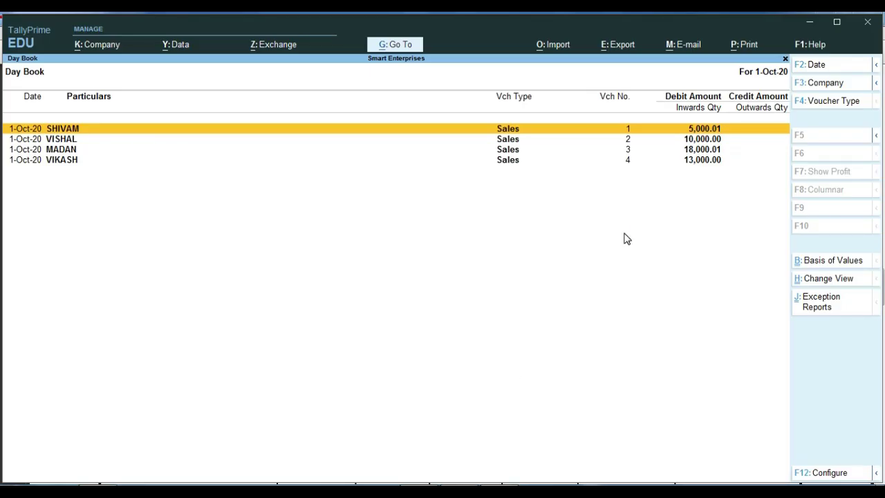
{"action": "key", "text": "Return"}
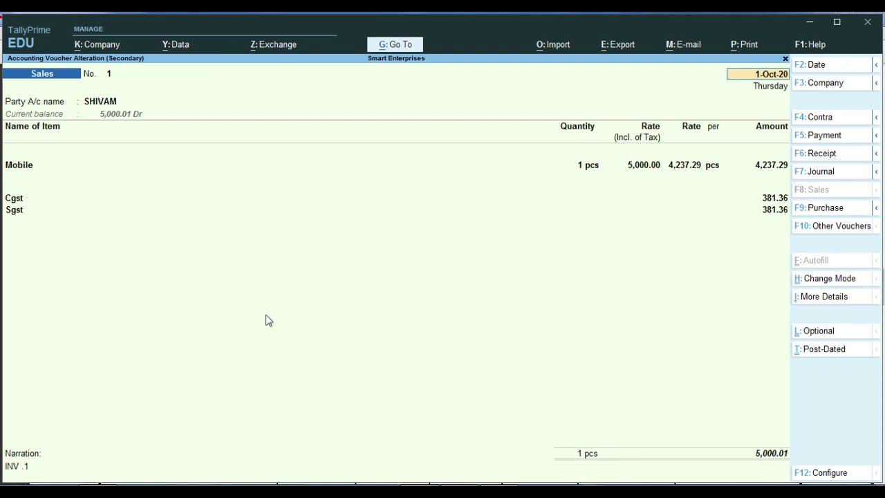
Switch to Adobe Reader and examine invoice 1's net rate, taxable amount, GST tax, net total and tax summary.
{"action": "key", "text": "alt+Tab"}
{"action": "scroll", "coordinate": [330, 338], "scroll_direction": "up", "scroll_amount": 3}
{"action": "scroll", "coordinate": [329, 328], "scroll_direction": "up", "scroll_amount": 15}
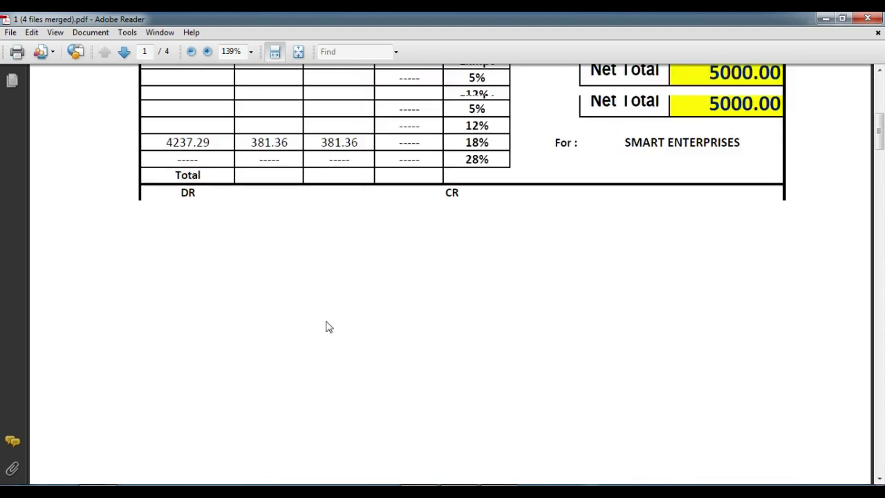
{"action": "scroll", "coordinate": [329, 327], "scroll_direction": "up", "scroll_amount": 5}
{"action": "scroll", "coordinate": [326, 319], "scroll_direction": "down", "scroll_amount": 3}
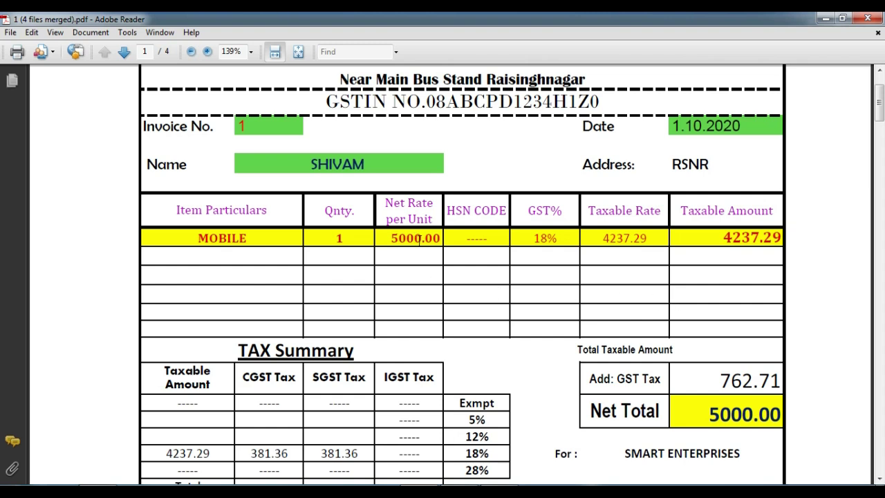
{"action": "double_click", "coordinate": [726, 237]}
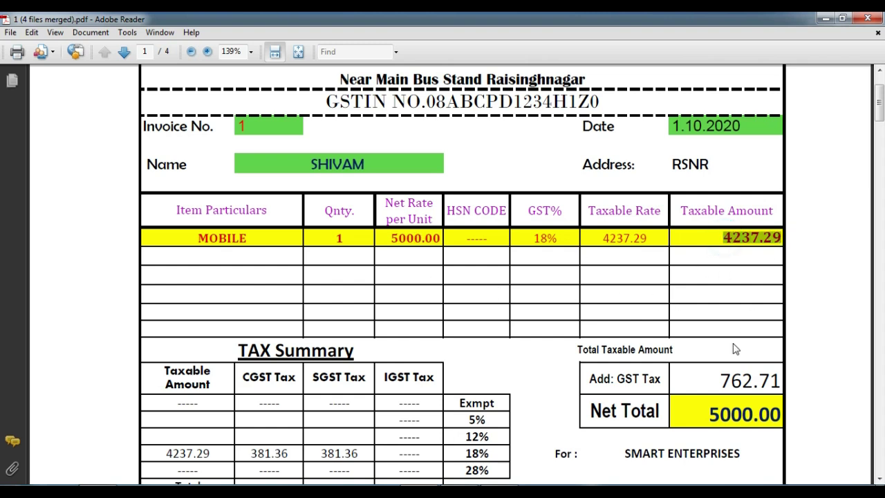
{"action": "left_click_drag", "start_coordinate": [717, 379], "coordinate": [779, 377]}
{"action": "scroll", "coordinate": [780, 386], "scroll_direction": "down", "scroll_amount": 2}
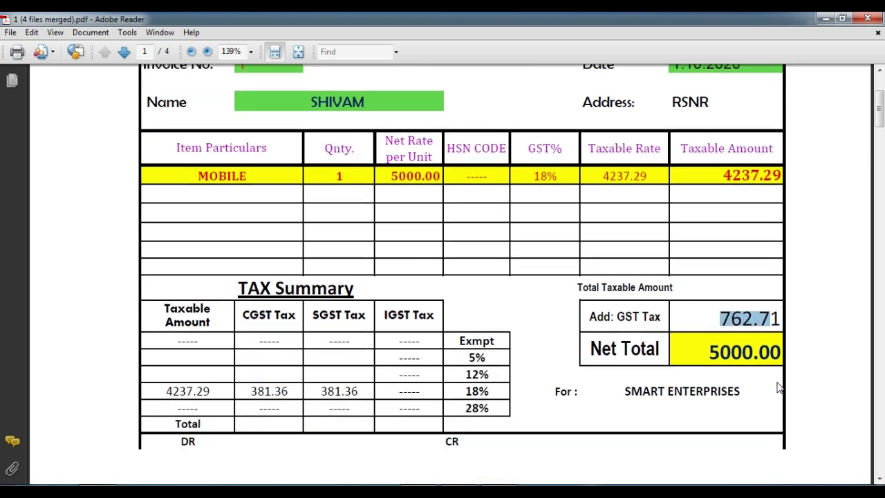
{"action": "left_click", "coordinate": [712, 320]}
{"action": "scroll", "coordinate": [715, 276], "scroll_direction": "down", "scroll_amount": 2}
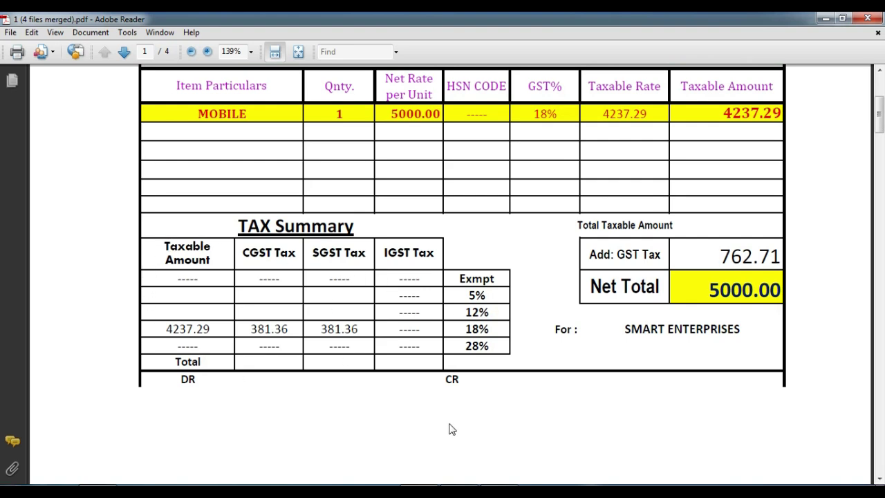
In TallyPrime, open the party's ledger from voucher no. 1, review its group, mailing and registration details, and accept it.
{"action": "key", "text": "alt+Tab"}
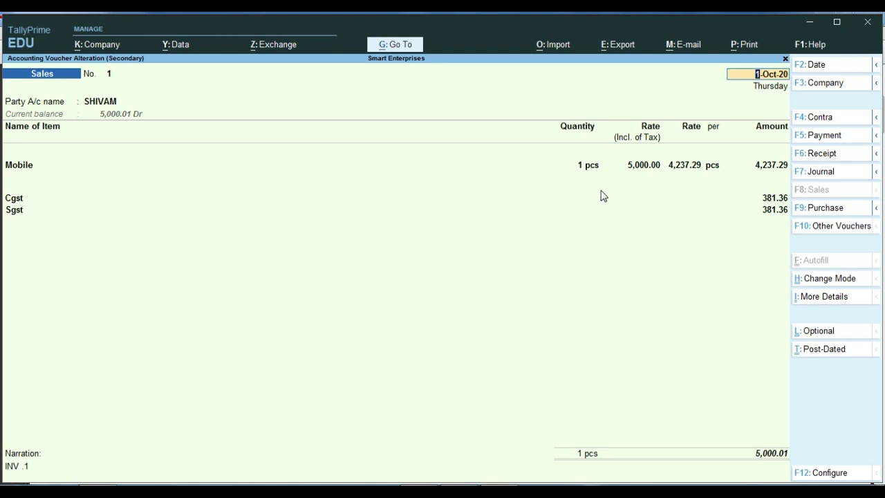
{"action": "key", "text": "Return"}
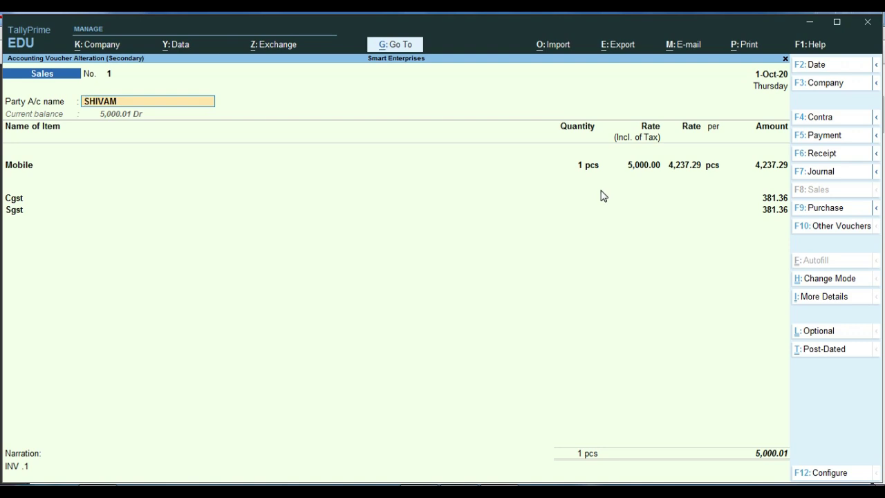
{"action": "key", "text": "ctrl+Return"}
{"action": "key", "text": "Return"}
{"action": "key", "text": "Return"}
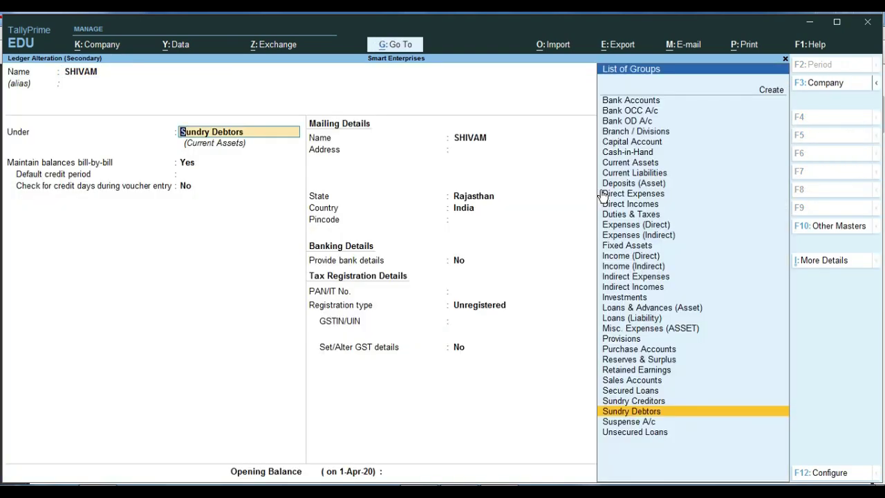
{"action": "key", "text": "Return"}
{"action": "key", "text": "Return"}
{"action": "key", "text": "Return"}
{"action": "key", "text": "Return"}
{"action": "key", "text": "Return"}
{"action": "key", "text": "Return"}
{"action": "key", "text": "Return"}
{"action": "key", "text": "Return"}
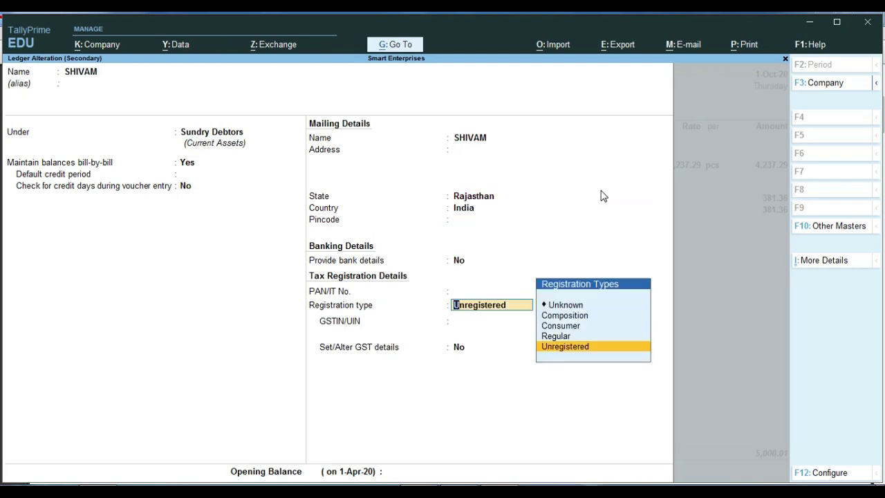
{"action": "key", "text": "Return"}
{"action": "key", "text": "Return"}
{"action": "key", "text": "Return"}
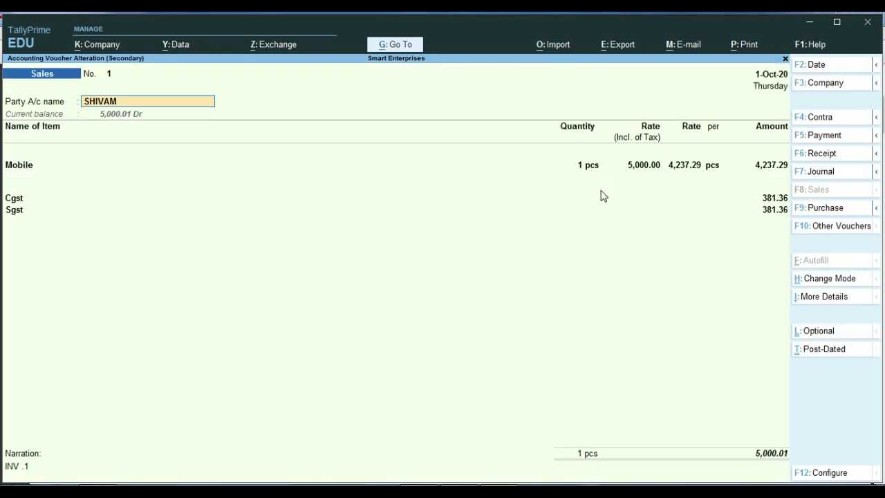
Open the Mobile stock item's master from the voucher's item line and review its group, units and GST applicability.
{"action": "key", "text": "Return"}
{"action": "key", "text": "Return"}
{"action": "key", "text": "Return"}
{"action": "key", "text": "Return"}
{"action": "key", "text": "Return"}
{"action": "key", "text": "Return"}
{"action": "key", "text": "Return"}
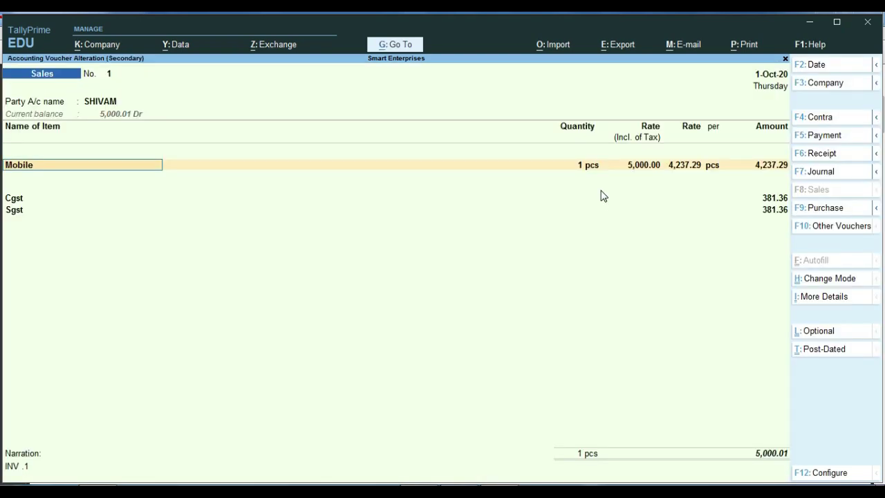
{"action": "key", "text": "ctrl+Return"}
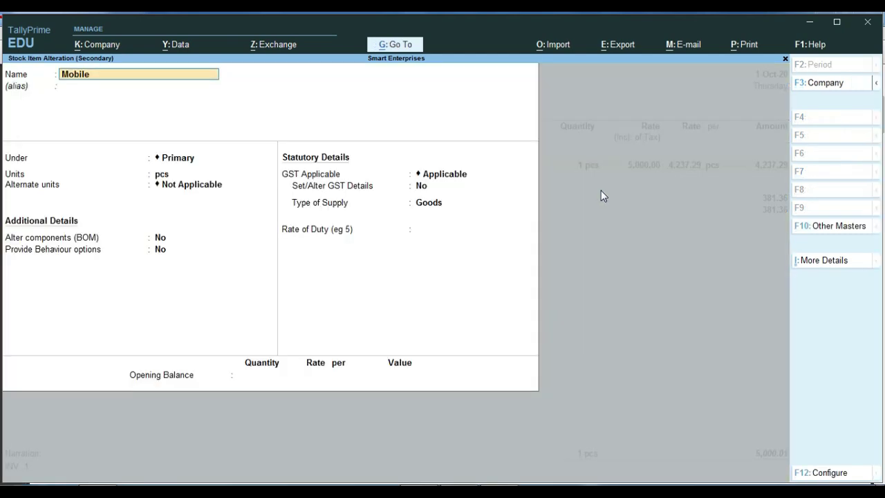
{"action": "key", "text": "Return"}
{"action": "key", "text": "Return"}
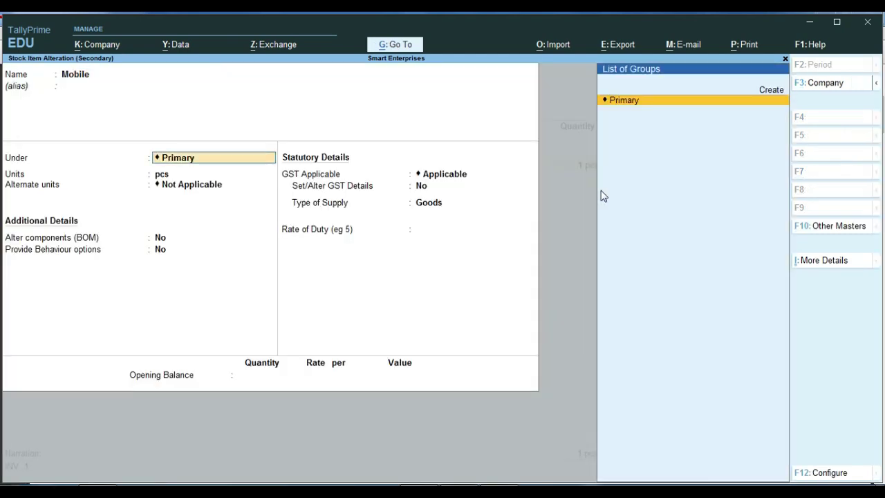
{"action": "key", "text": "Return"}
{"action": "key", "text": "Return"}
{"action": "key", "text": "Return"}
{"action": "key", "text": "Return"}
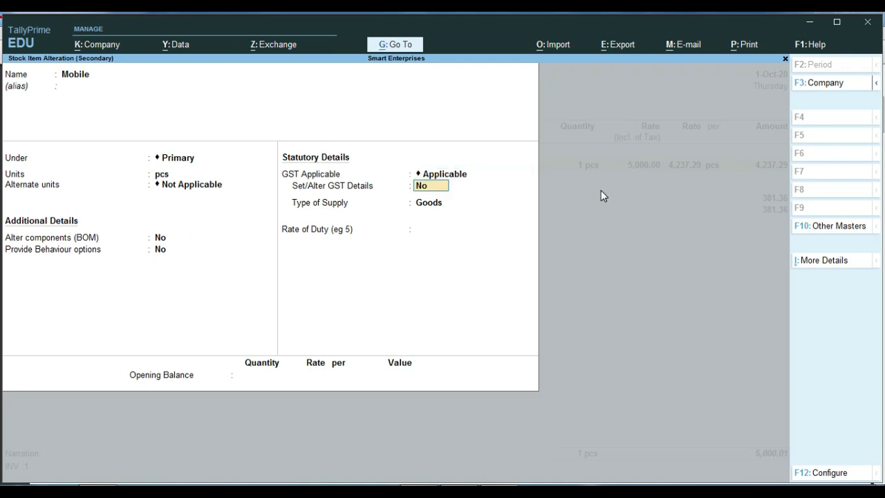
Open Mobile's GST details, review the HSN/SAC, taxability and tax rates, and return through the item to the voucher line.
{"action": "key", "text": "y"}
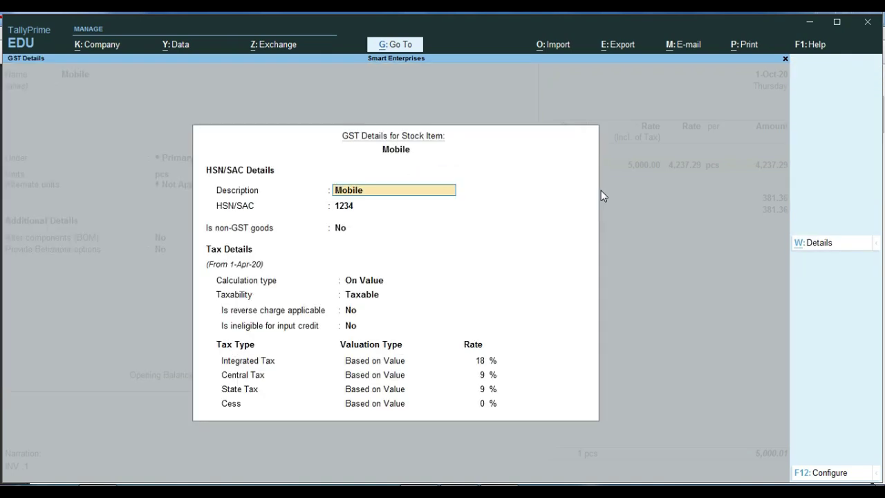
{"action": "key", "text": "Return"}
{"action": "key", "text": "Return"}
{"action": "key", "text": "Return"}
{"action": "key", "text": "Return"}
{"action": "key", "text": "Return"}
{"action": "key", "text": "Return"}
{"action": "key", "text": "Return"}
{"action": "key", "text": "Return"}
{"action": "key", "text": "Return"}
{"action": "key", "text": "Return"}
{"action": "key", "text": "Return"}
{"action": "key", "text": "Return"}
{"action": "type", "text": "5"}
{"action": "key", "text": "Return"}
{"action": "key", "text": "y"}
{"action": "key", "text": "Return"}
{"action": "key", "text": "Return"}
{"action": "key", "text": "Return"}
{"action": "key", "text": "Return"}
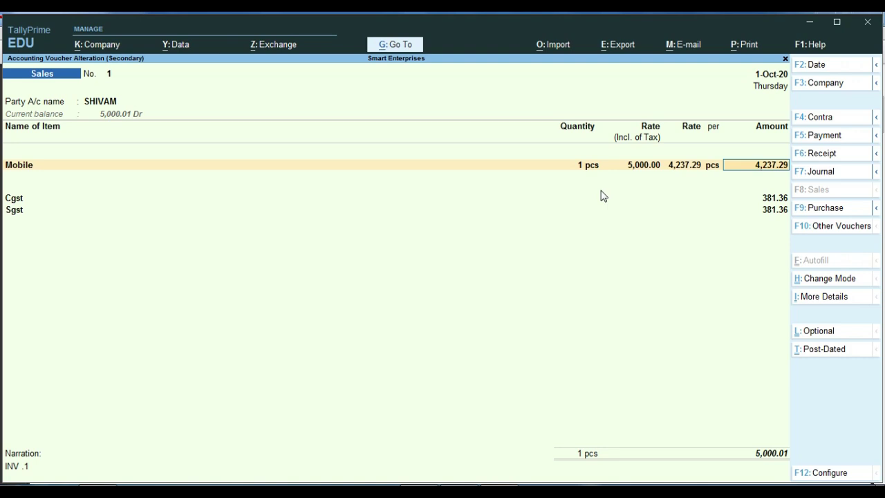
Go through voucher no. 1's remaining item and tax lines and check the invoice number in the narration.
{"action": "key", "text": "Return"}
{"action": "key", "text": "Return"}
{"action": "key", "text": "Return"}
{"action": "key", "text": "Return"}
{"action": "key", "text": "Return"}
{"action": "key", "text": "Return"}
{"action": "key", "text": "Return"}
{"action": "key", "text": "Return"}
{"action": "key", "text": "Return"}
{"action": "key", "text": "Return"}
{"action": "key", "text": "Return"}
{"action": "key", "text": "Return"}
{"action": "key", "text": "Return"}
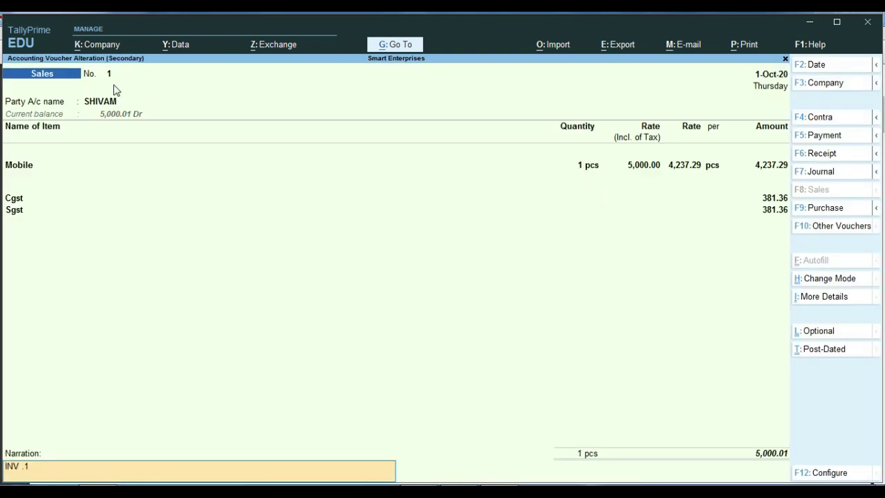
{"action": "key", "text": "ctrl"}
{"action": "key", "text": "ctrl"}
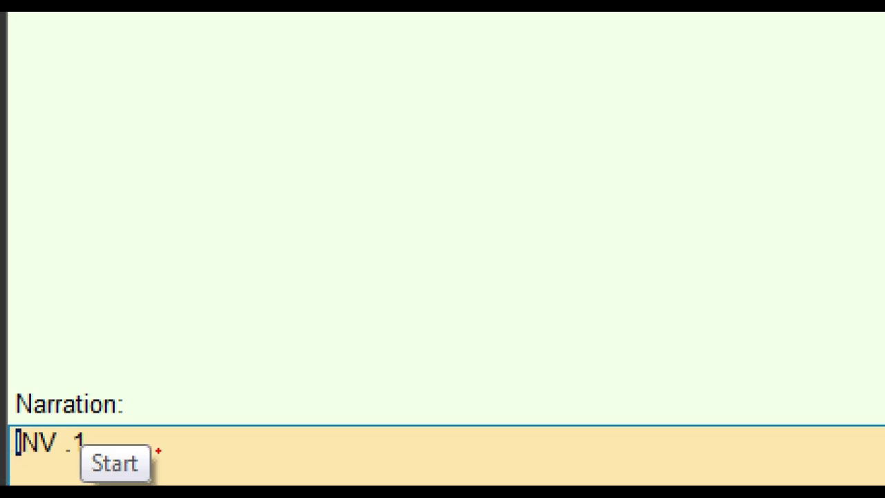
Quit voucher no. 1 without saving and open sales voucher no. 2 from the Day Book.
{"action": "key", "text": "Escape"}
{"action": "key", "text": "y"}
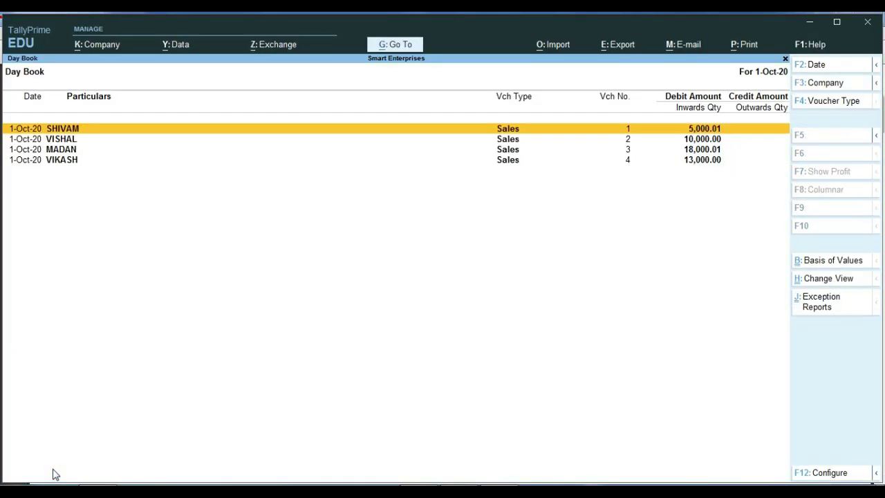
{"action": "key", "text": "Down"}
{"action": "key", "text": "Return"}
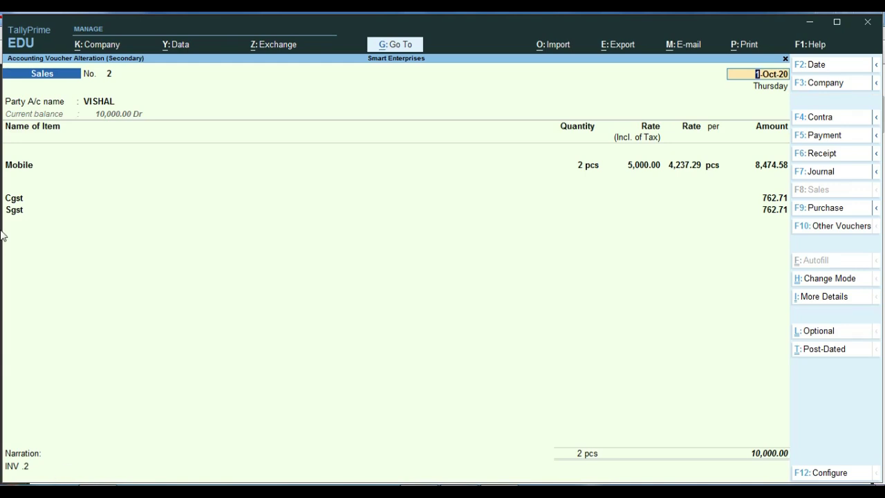
Check the invoice number in voucher no. 2's narration, then close it and open sales voucher no. 3 from the Day Book.
{"action": "key", "text": "ctrl"}
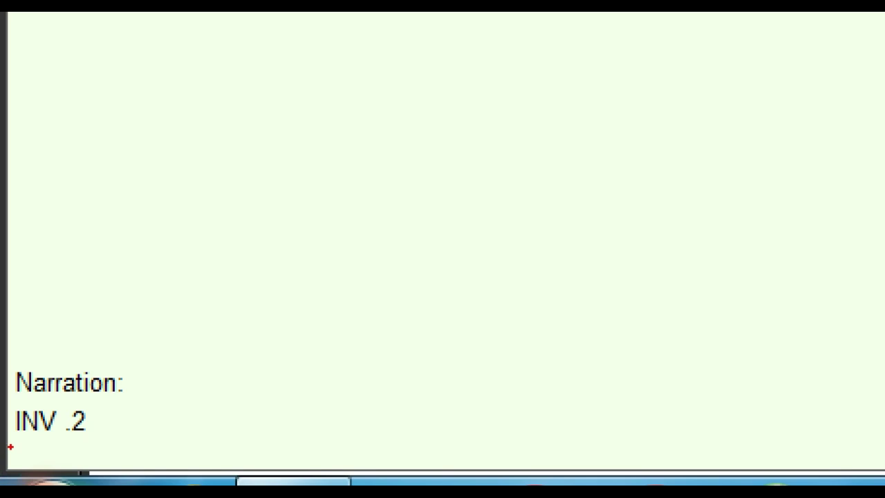
{"action": "key", "text": "ctrl+a"}
{"action": "key", "text": "Down"}
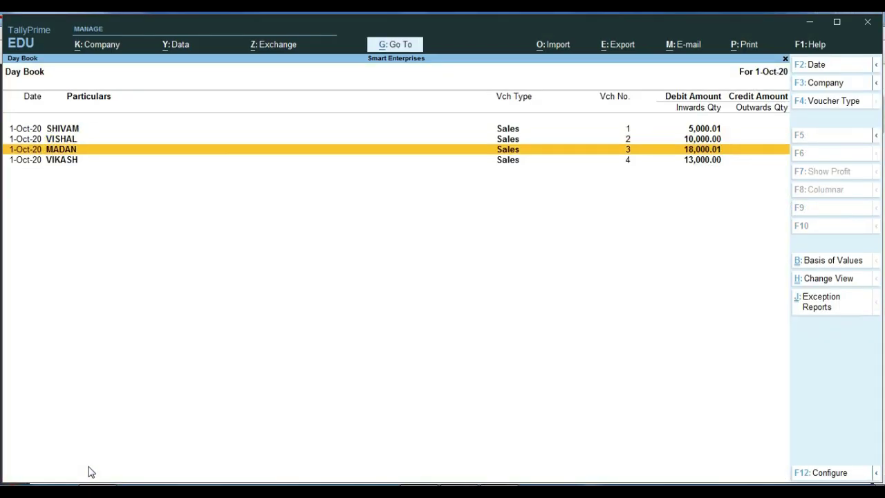
{"action": "key", "text": "Return"}
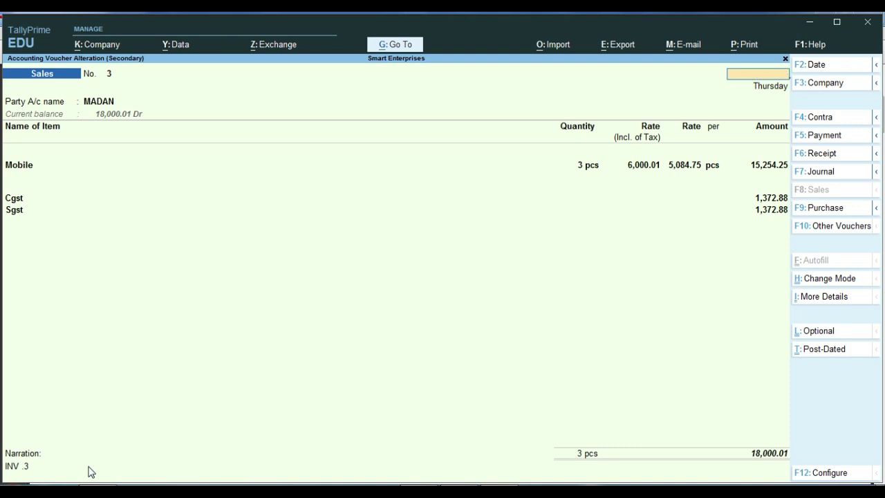
Quit voucher no. 3 without saving and open sales voucher no. 4 to review its item, tax and round-off lines.
{"action": "key", "text": "Escape"}
{"action": "key", "text": "y"}
{"action": "key", "text": "Down"}
{"action": "key", "text": "Return"}
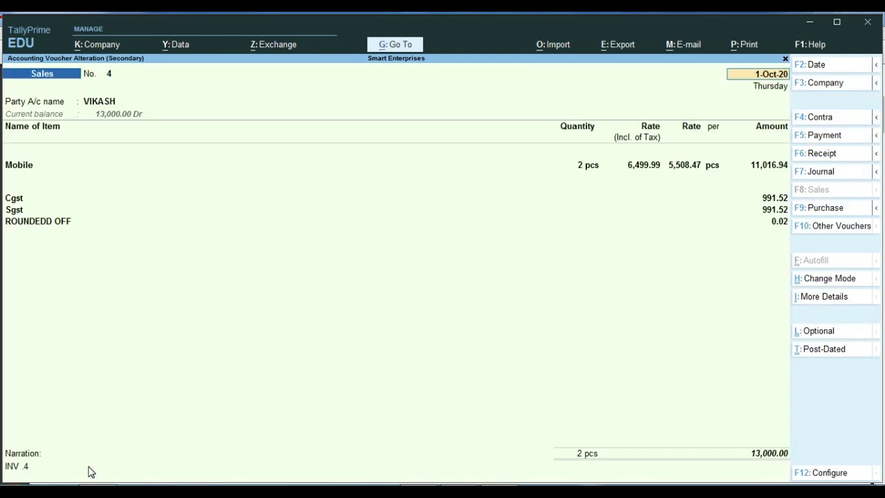
Quit voucher no. 4 without saving and leave the Day Book for the Gateway of Tally.
{"action": "key", "text": "Escape"}
{"action": "key", "text": "y"}
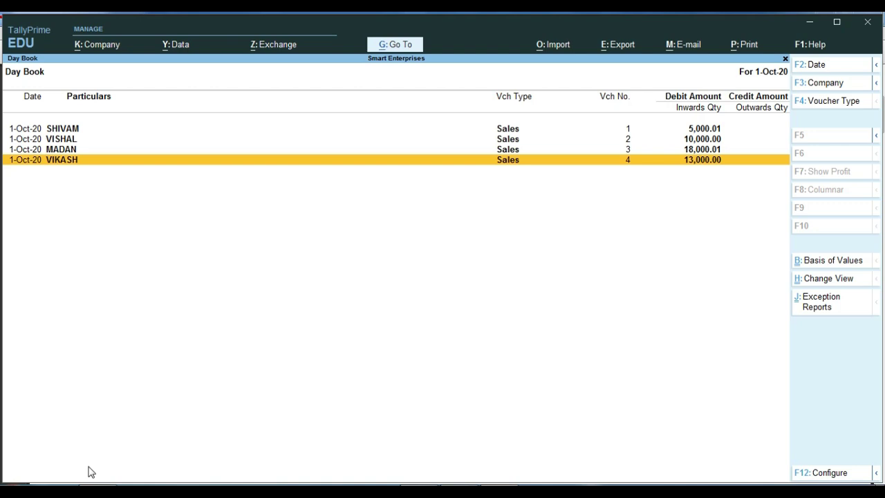
{"action": "key", "text": "Escape"}
{"action": "key", "text": "Escape"}
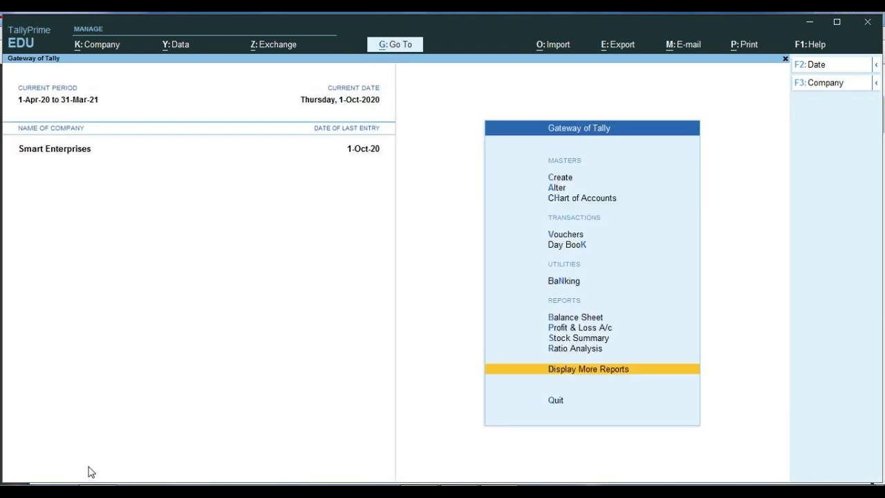
Open the Profit & Loss A/c and drill down through Sales Accounts to the Sale ledger's October vouchers.
{"action": "key", "text": "Up"}
{"action": "key", "text": "Up"}
{"action": "key", "text": "Up"}
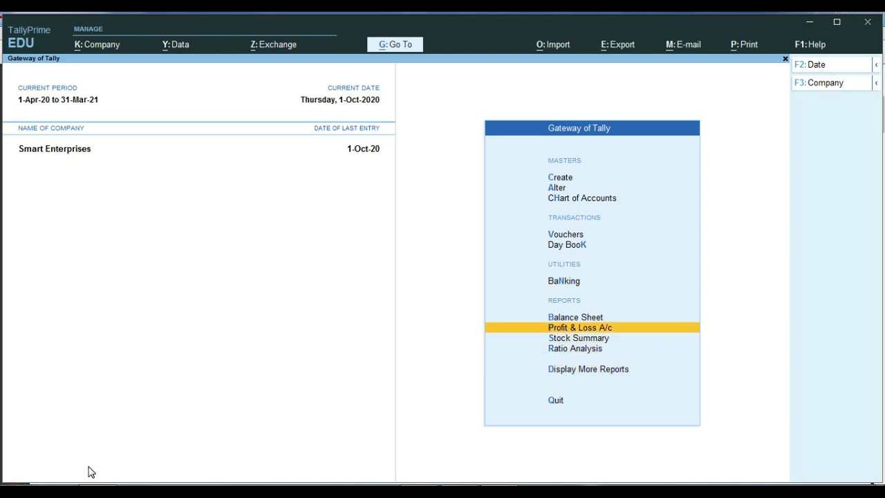
{"action": "key", "text": "Return"}
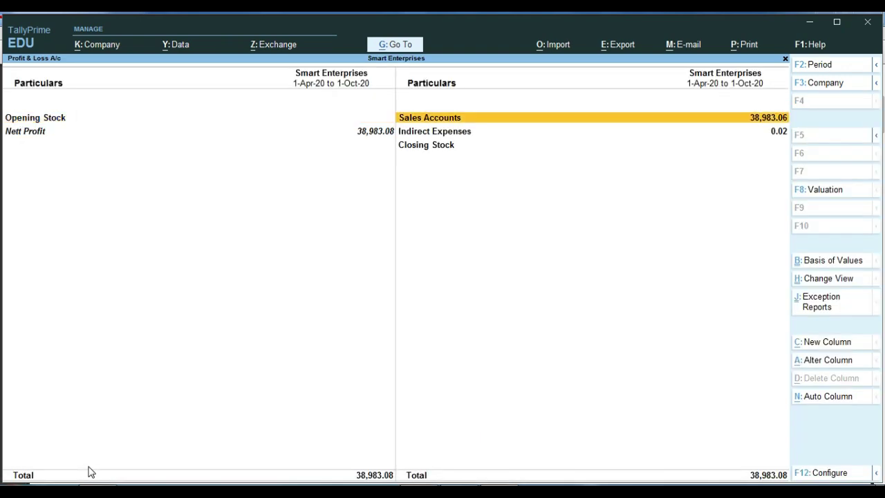
{"action": "key", "text": "Return"}
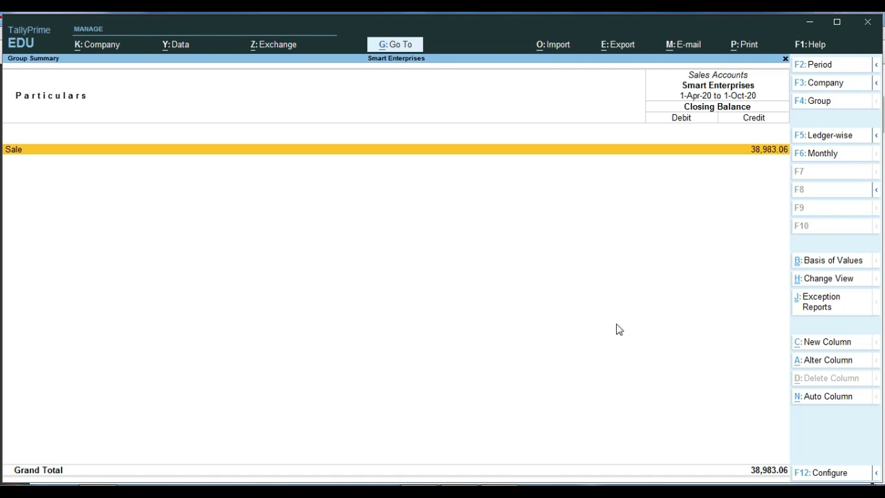
{"action": "key", "text": "ctrl"}
{"action": "key", "text": "Return"}
{"action": "key", "text": "Return"}
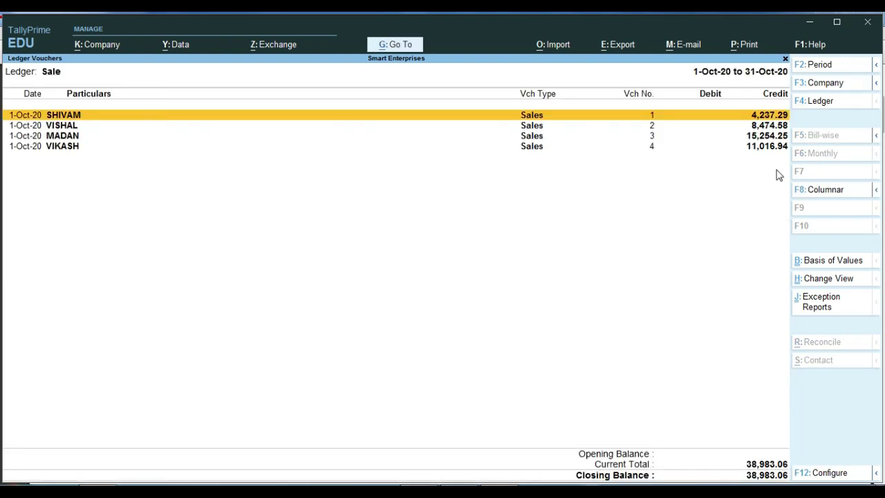
Check the Sale ledger's closing balance in the October vouchers and the monthly summary, and return to the Gateway of Tally.
{"action": "key", "text": "ctrl"}
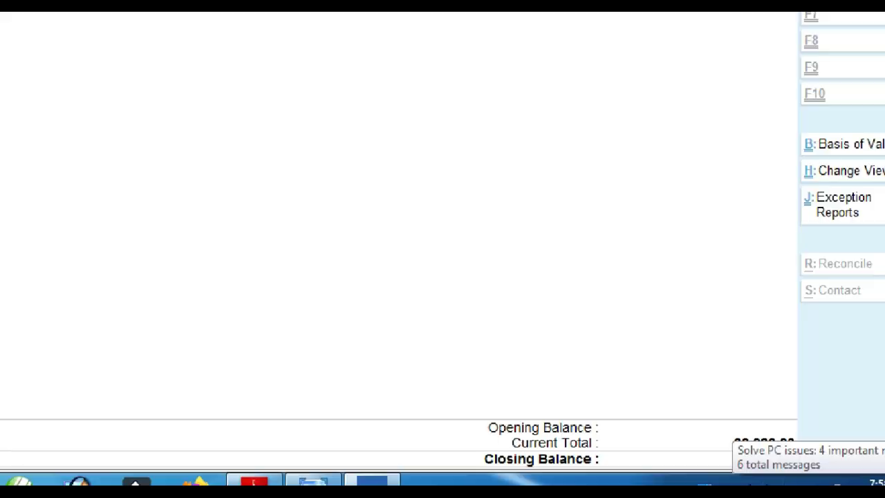
{"action": "left_click", "coordinate": [730, 310]}
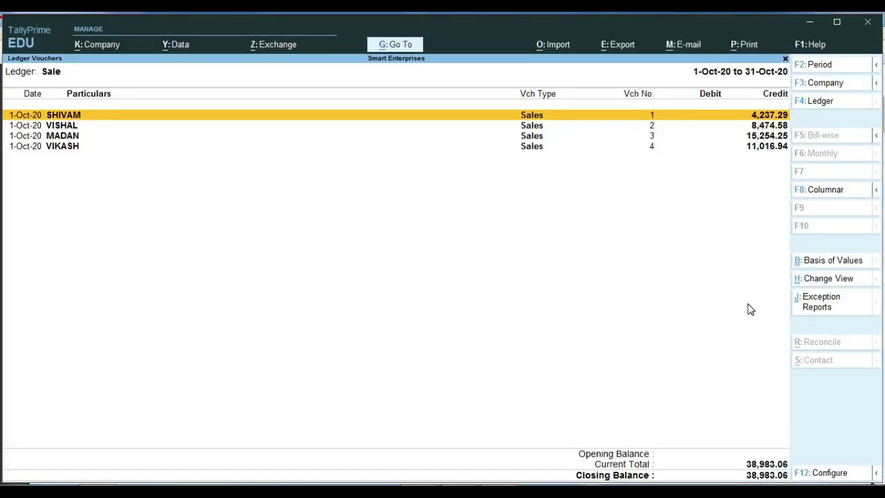
{"action": "key", "text": "Escape"}
{"action": "key", "text": "ctrl"}
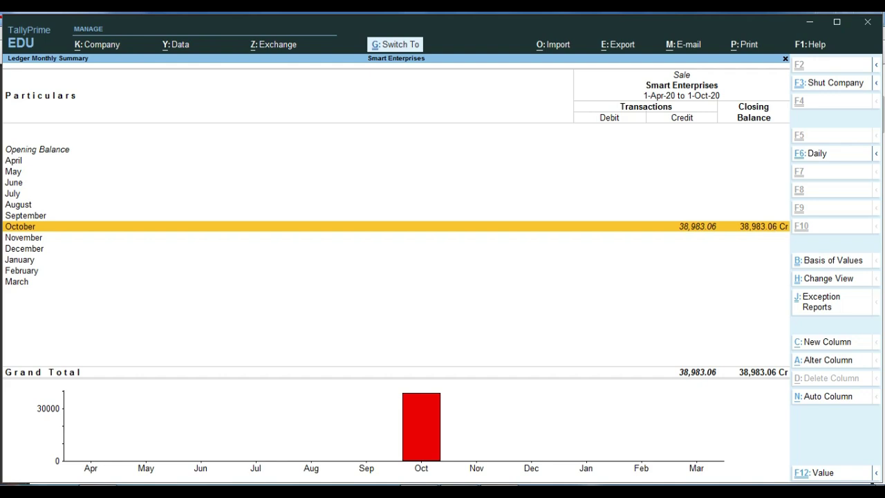
{"action": "left_click", "coordinate": [775, 226]}
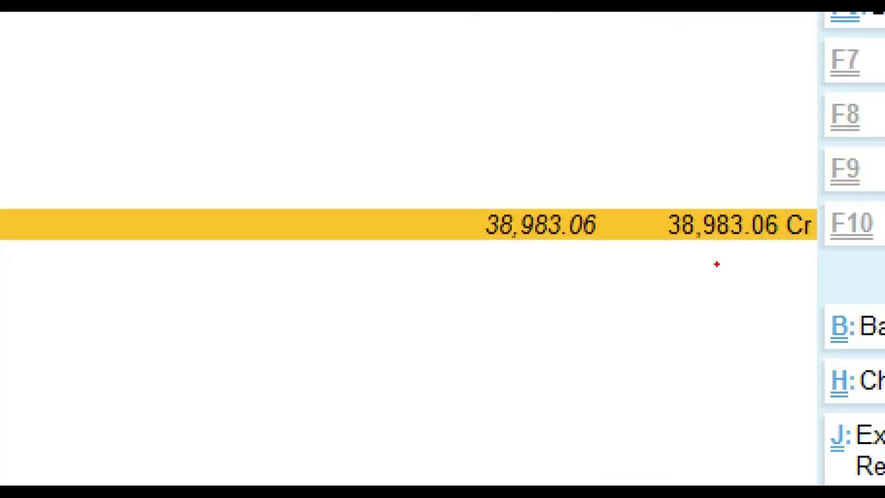
{"action": "key", "text": "Escape"}
{"action": "key", "text": "Escape"}
{"action": "key", "text": "Escape"}
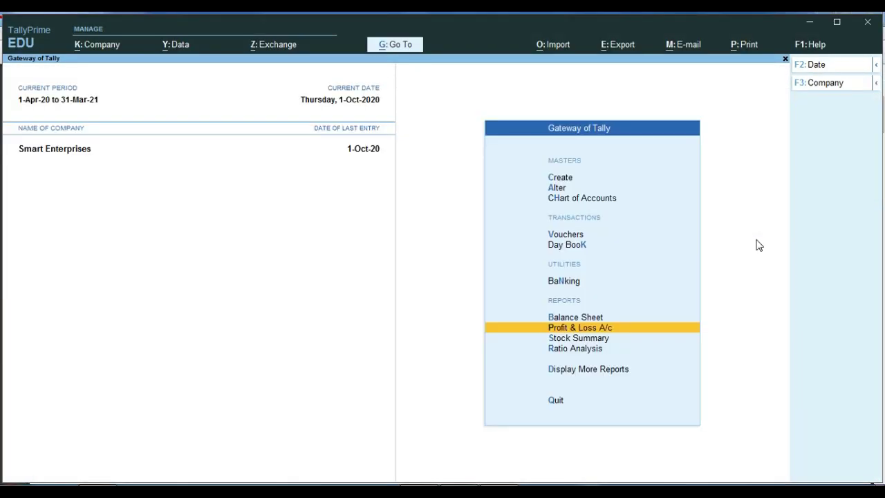
Bring up the GST Reports under Display More Reports.
{"action": "key", "text": "Down"}
{"action": "key", "text": "Down"}
{"action": "key", "text": "Down"}
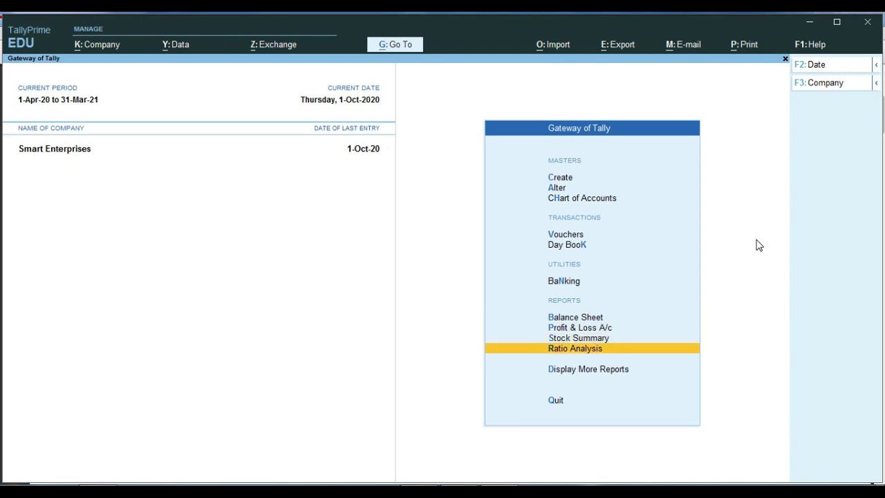
{"action": "key", "text": "Return"}
{"action": "key", "text": "Down"}
{"action": "key", "text": "Down"}
{"action": "key", "text": "Down"}
{"action": "key", "text": "Down"}
{"action": "key", "text": "Down"}
{"action": "key", "text": "Down"}
{"action": "key", "text": "Down"}
{"action": "key", "text": "Down"}
{"action": "key", "text": "Down"}
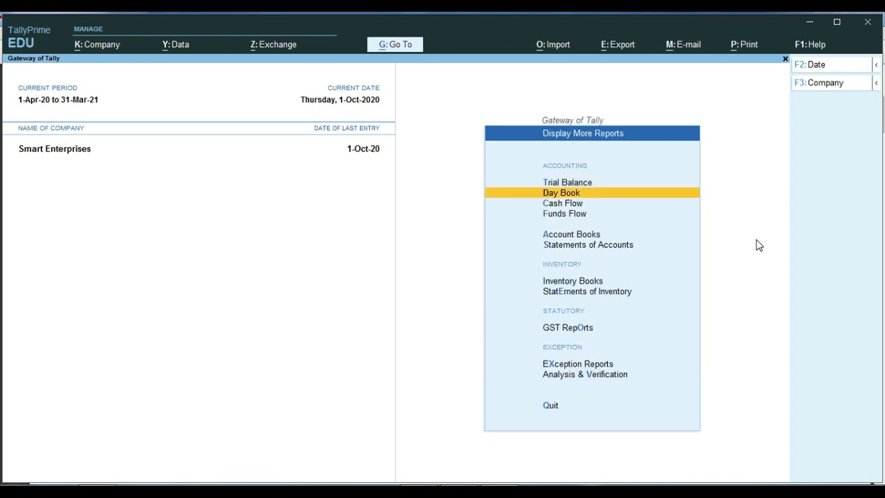
{"action": "key", "text": "Up"}
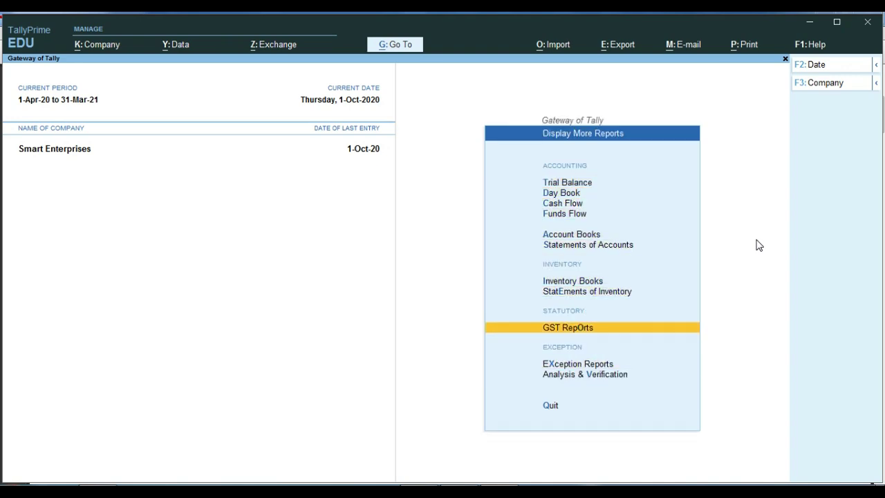
{"action": "key", "text": "ctrl"}
{"action": "key", "text": "Return"}
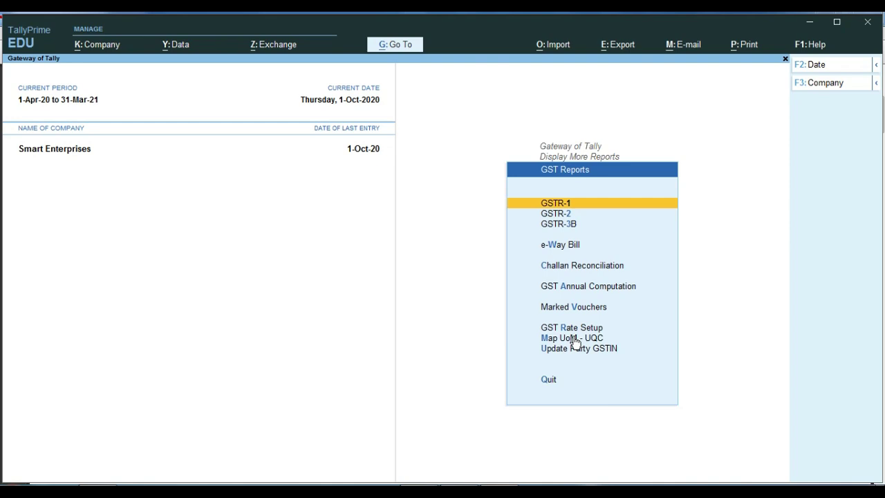
Open the GSTR-1 report and set its period from 1-10-2020 to 31-10-2020.
{"action": "key", "text": "ctrl"}
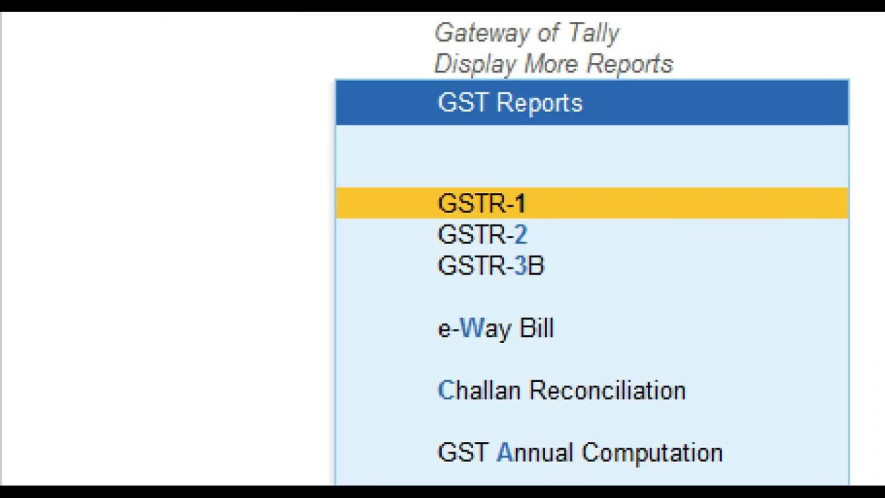
{"action": "left_click_drag", "start_coordinate": [578, 193], "coordinate": [686, 148]}
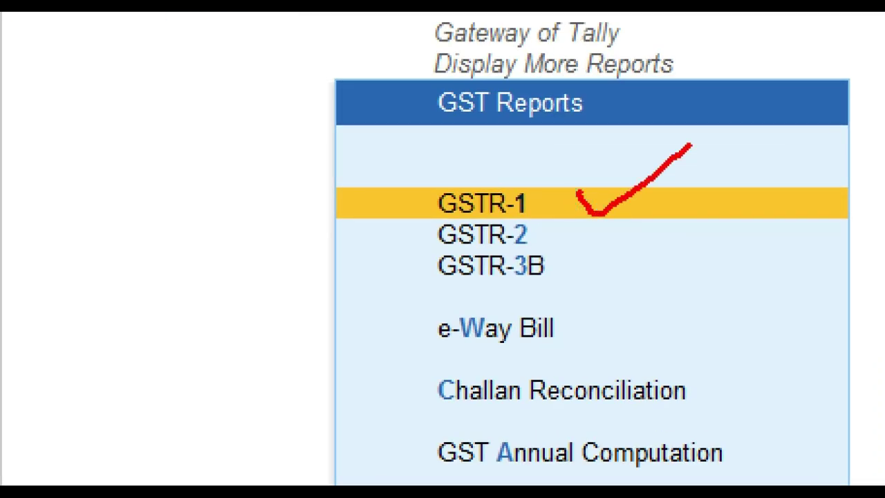
{"action": "key", "text": "Return"}
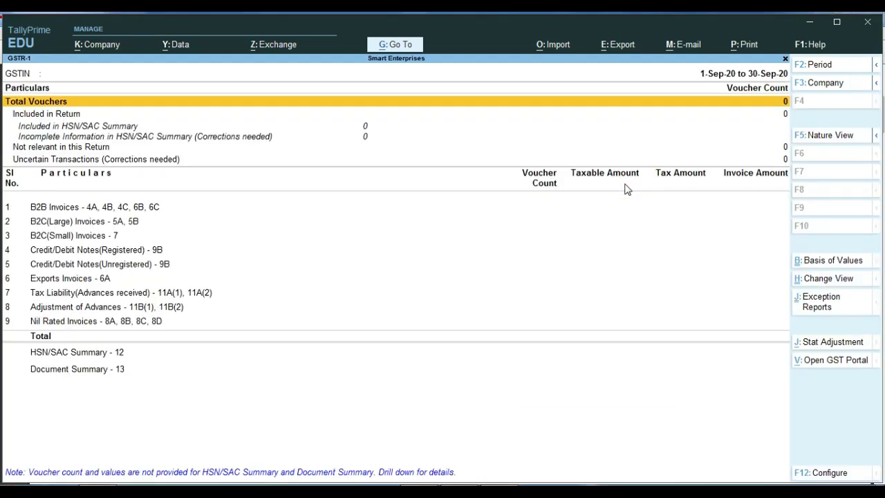
{"action": "key", "text": "F2"}
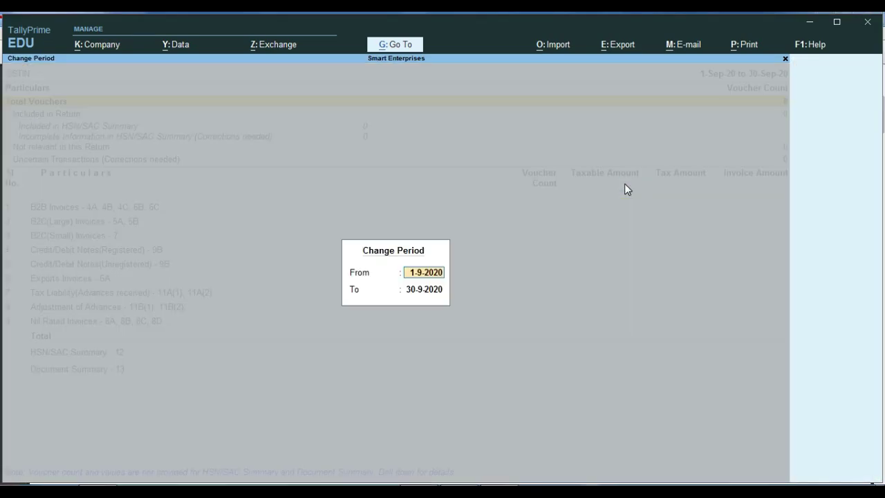
{"action": "type", "text": "1"}
{"action": "type", "text": "-10"}
{"action": "key", "text": "Return"}
{"action": "type", "text": "31.10"}
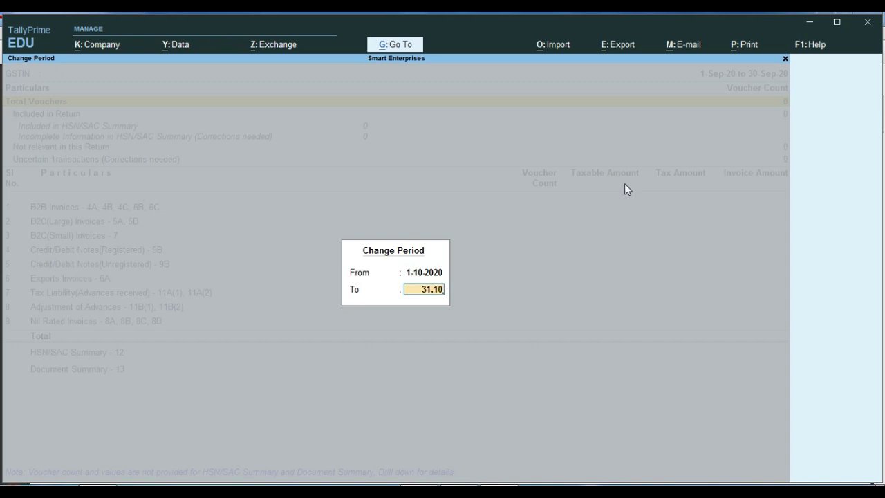
{"action": "key", "text": "Return"}
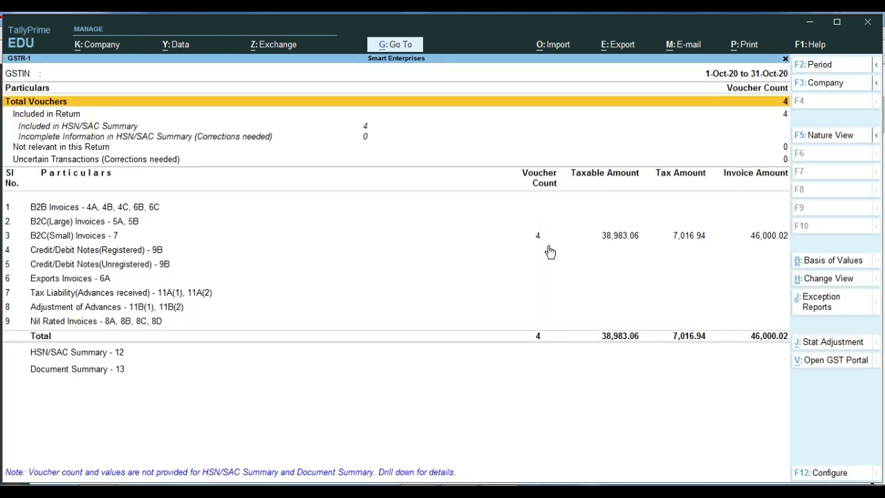
Examine the GSTR-1 voucher count, the taxable, tax and invoice amounts of B2C(Small) Invoices, and the uncertain transactions count.
{"action": "key", "text": "ctrl+1"}
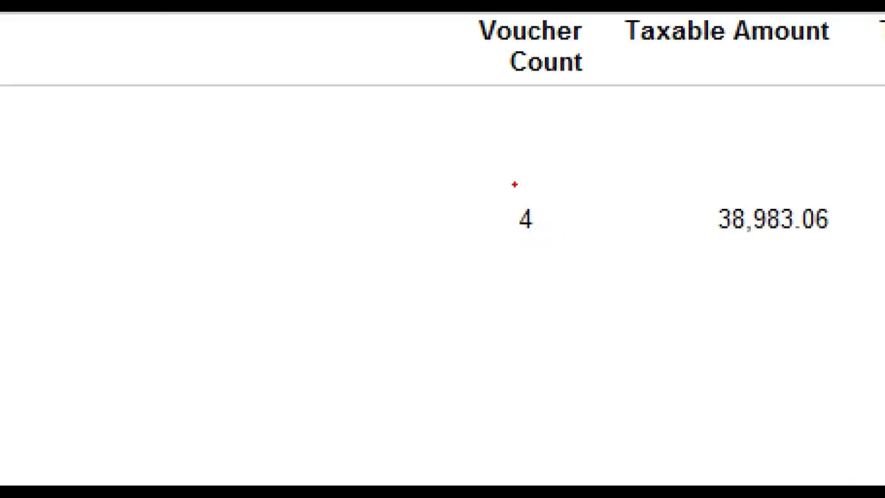
{"action": "mouse_move", "coordinate": [482, 185]}
{"action": "left_mouse_down"}
{"action": "mouse_move", "coordinate": [490, 205]}
{"action": "mouse_move", "coordinate": [624, 299]}
{"action": "left_mouse_up"}
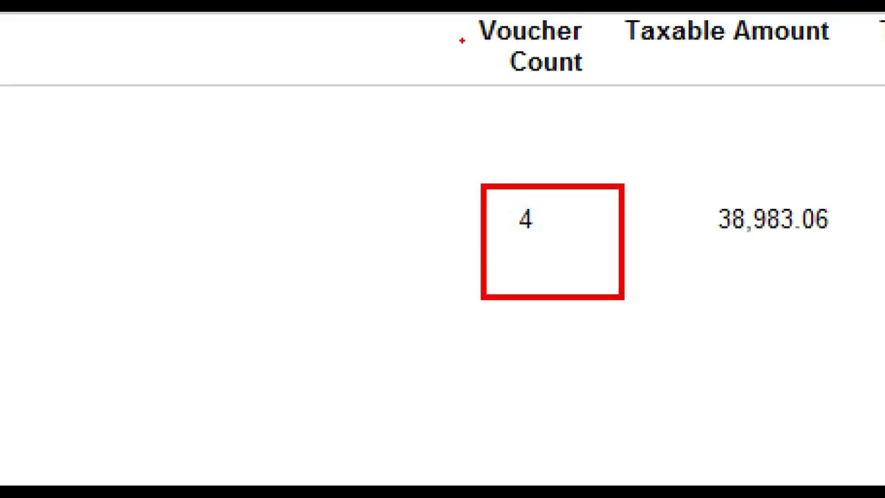
{"action": "left_click_drag", "start_coordinate": [409, 15], "coordinate": [624, 118]}
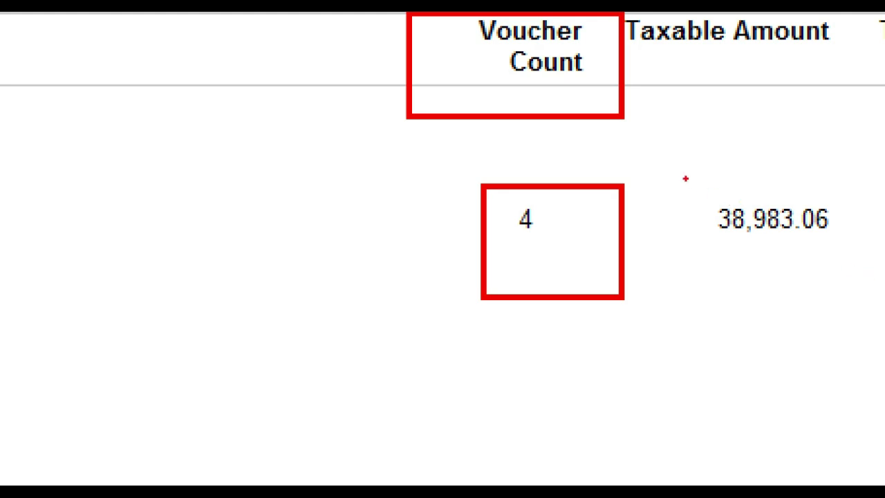
{"action": "left_click_drag", "start_coordinate": [681, 178], "coordinate": [862, 265]}
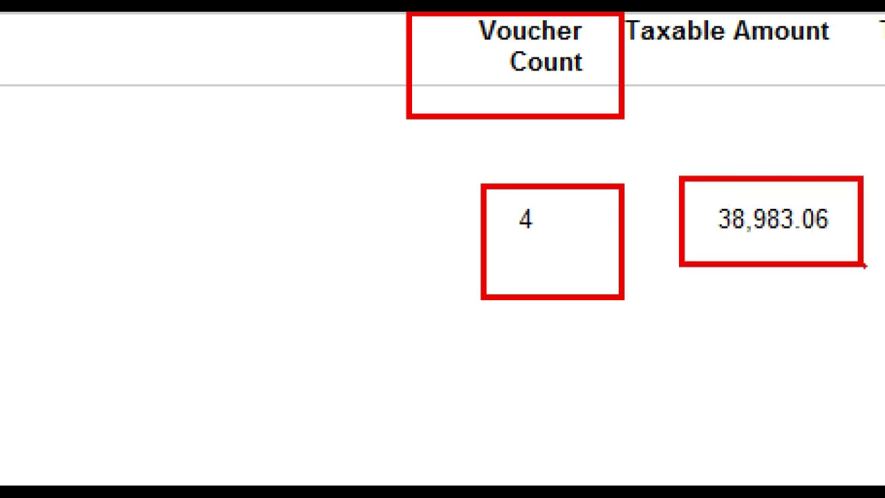
{"action": "key", "text": "Escape"}
{"action": "key", "text": "ctrl+1"}
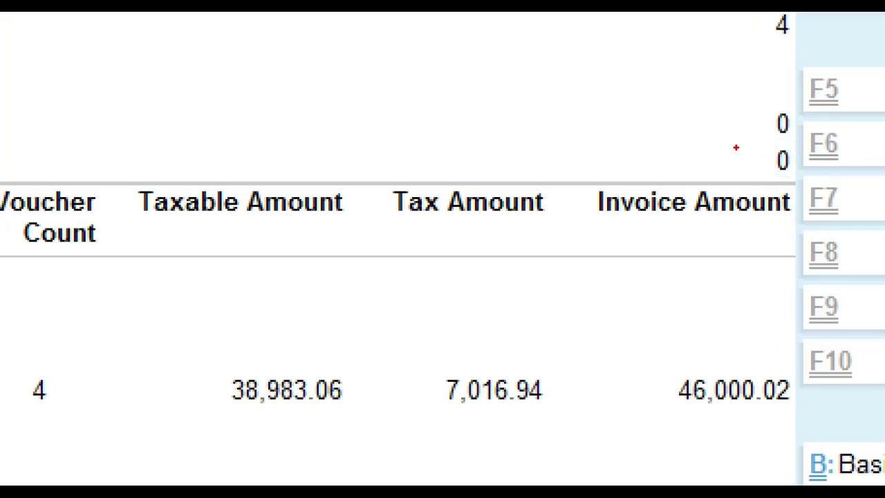
{"action": "left_click_drag", "start_coordinate": [719, 134], "coordinate": [818, 177]}
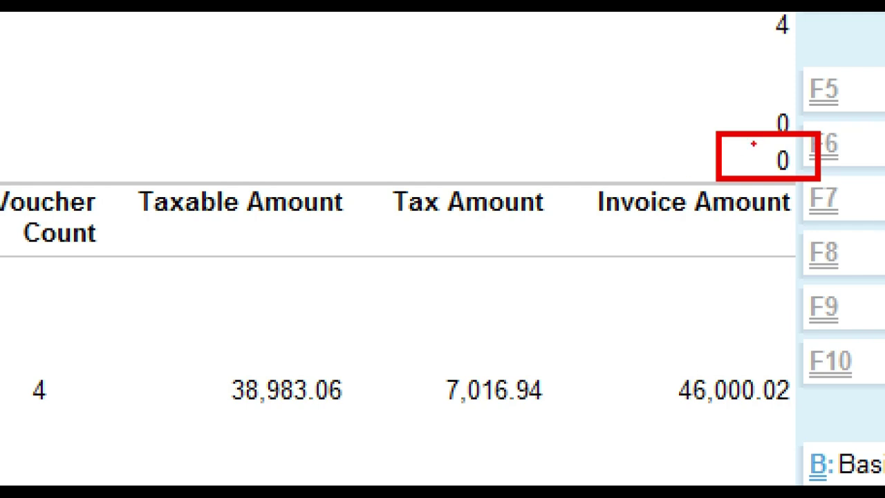
{"action": "key", "text": "ctrl"}
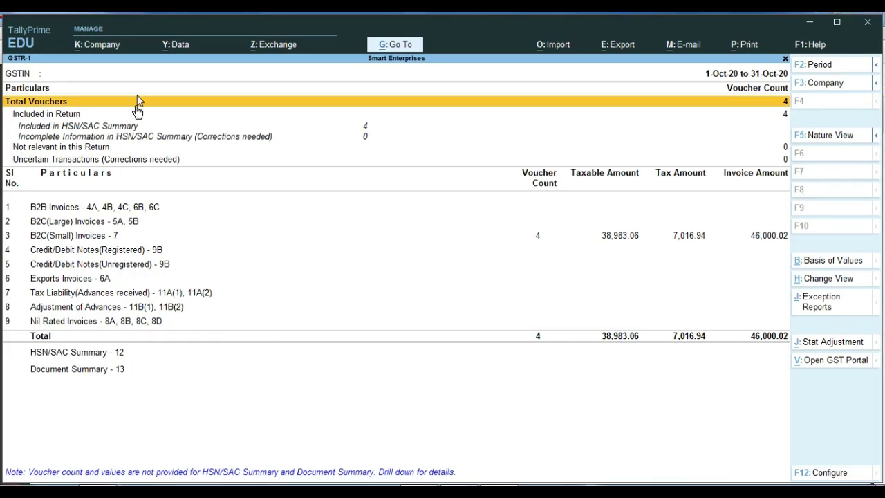
{"action": "key", "text": "ctrl"}
{"action": "key", "text": "ctrl"}
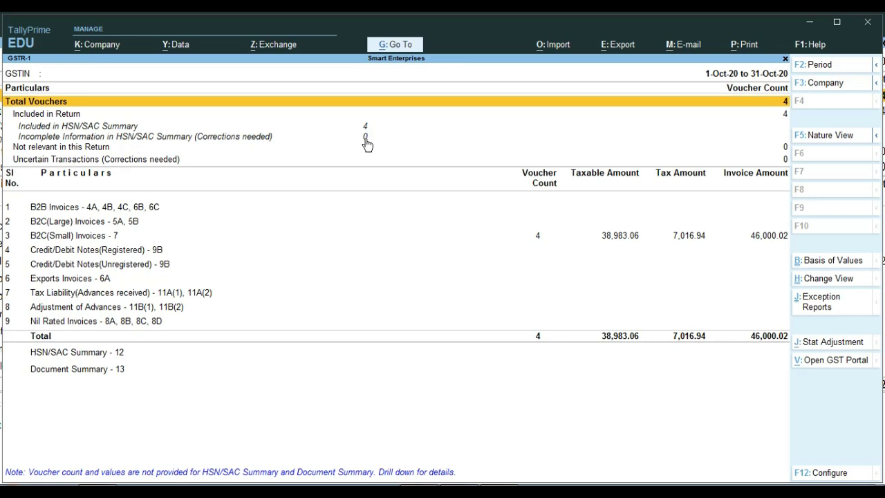
Open the HSN/SAC Summary of GSTR-1, check the Mobile row's taxable amount and total value, and return to the report.
{"action": "key", "text": "Down"}
{"action": "key", "text": "Down"}
{"action": "key", "text": "Down"}
{"action": "key", "text": "Down"}
{"action": "key", "text": "Down"}
{"action": "key", "text": "Down"}
{"action": "key", "text": "Down"}
{"action": "key", "text": "Down"}
{"action": "key", "text": "Down"}
{"action": "key", "text": "Down"}
{"action": "key", "text": "Down"}
{"action": "key", "text": "Down"}
{"action": "key", "text": "Down"}
{"action": "key", "text": "Down"}
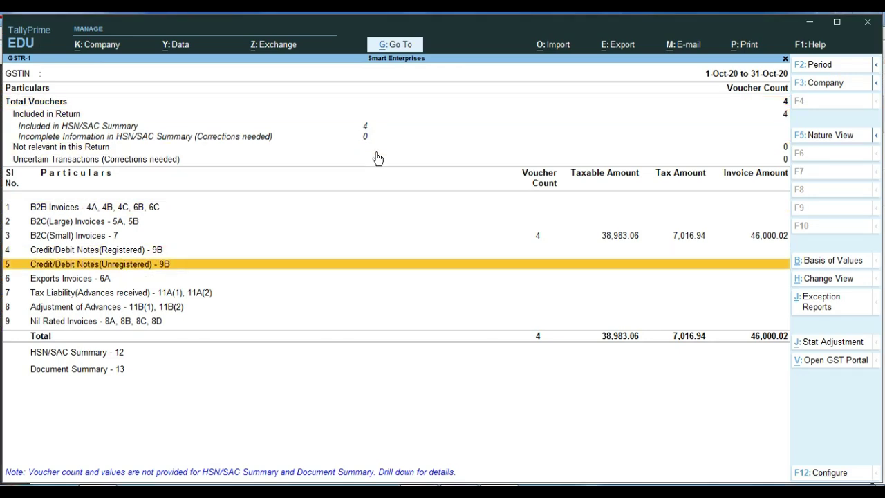
{"action": "key", "text": "Down"}
{"action": "key", "text": "Up"}
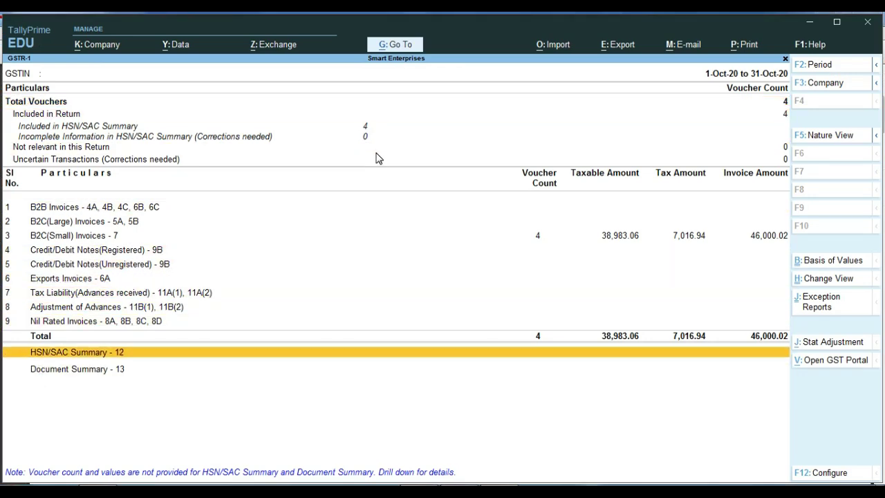
{"action": "key", "text": "Return"}
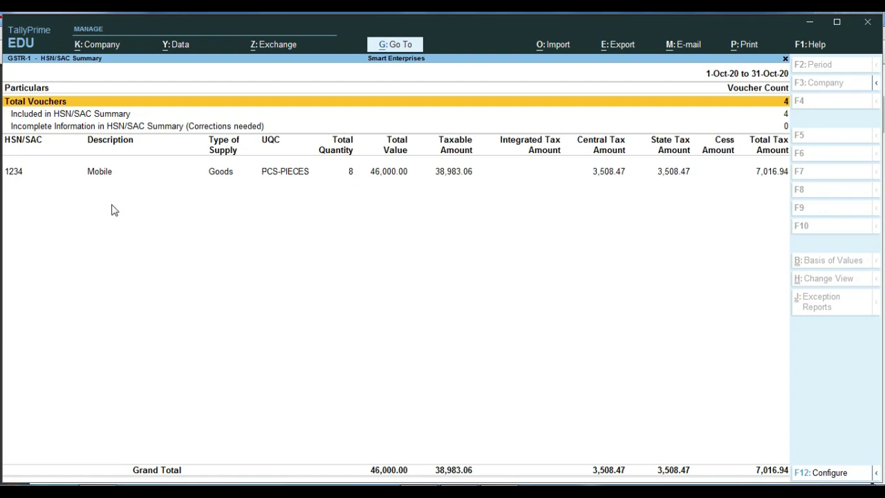
{"action": "key", "text": "ctrl"}
{"action": "left_click", "coordinate": [476, 170]}
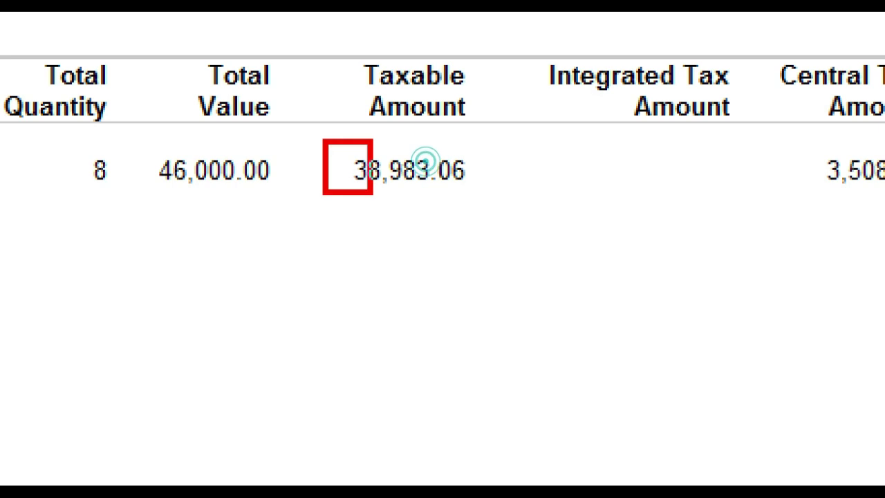
{"action": "left_click", "coordinate": [327, 162]}
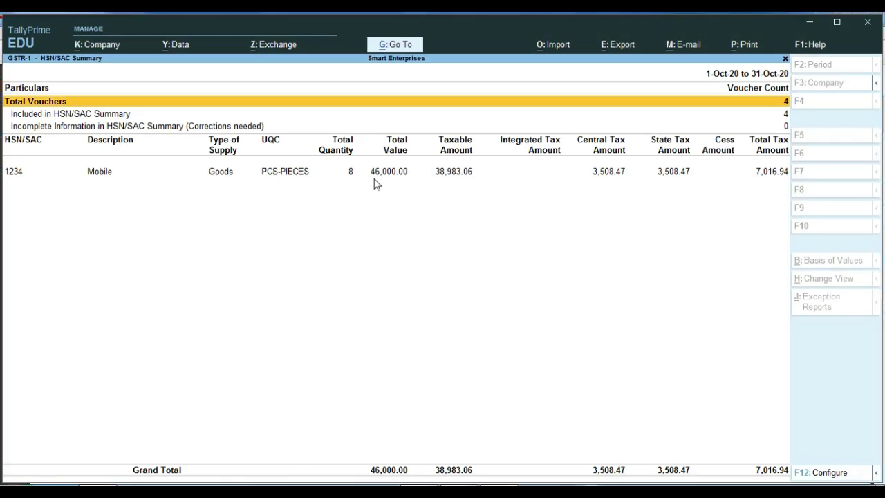
{"action": "key", "text": "Escape"}
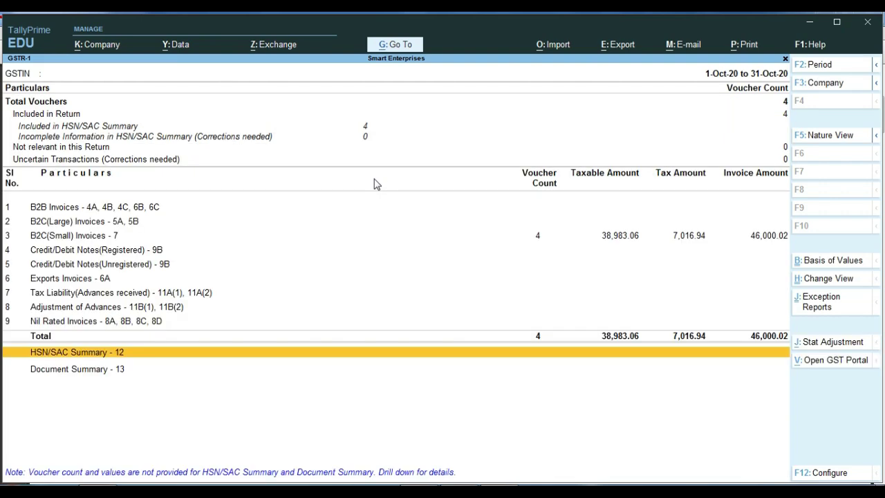
Check the sales invoice serial range and net issued count in the GSTR-1 Document Summary, and return to Display More Reports.
{"action": "key", "text": "Down"}
{"action": "key", "text": "Return"}
{"action": "key", "text": "ctrl"}
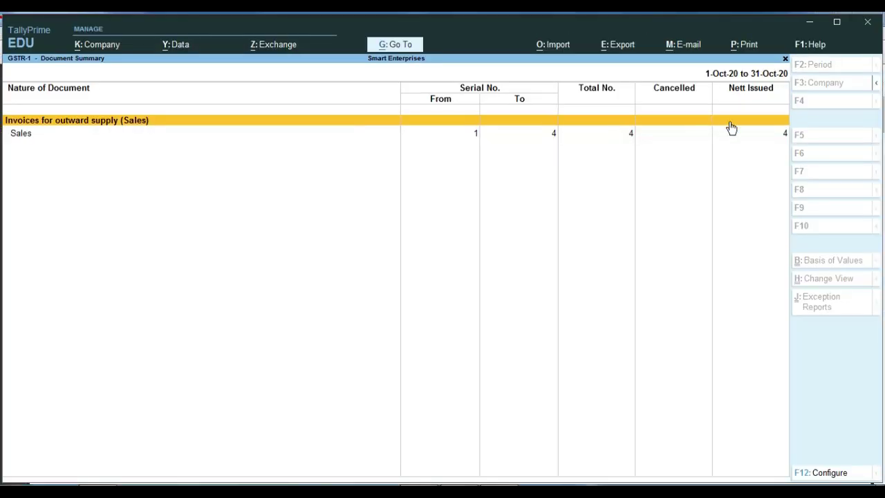
{"action": "key", "text": "alt"}
{"action": "key", "text": "Escape"}
{"action": "key", "text": "Escape"}
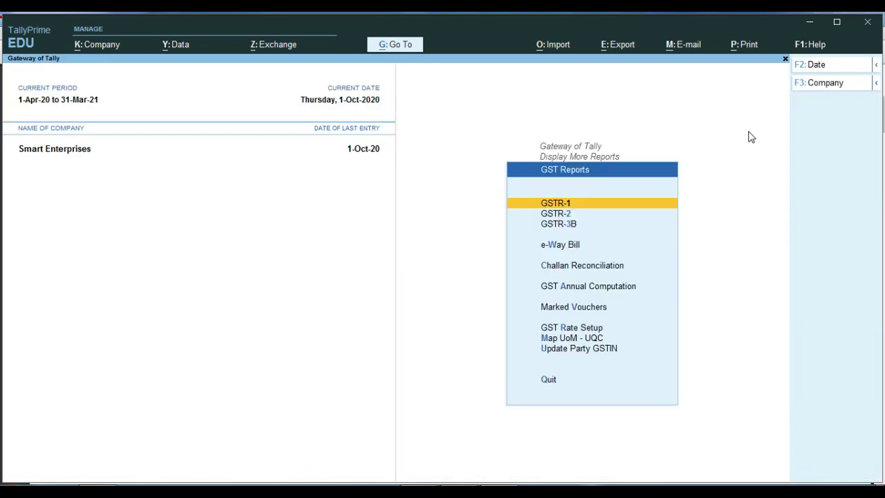
{"action": "key", "text": "Escape"}
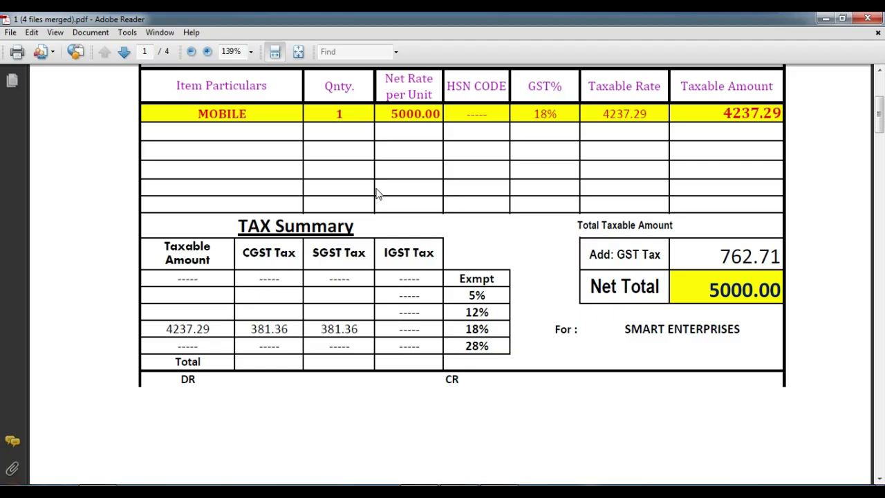
Review invoices 1 and 2 in the merged PDF in Adobe Reader and switch back to TallyPrime.
{"action": "scroll", "coordinate": [380, 196], "scroll_direction": "up", "scroll_amount": 5}
{"action": "scroll", "coordinate": [320, 298], "scroll_direction": "down", "scroll_amount": 10}
{"action": "scroll", "coordinate": [320, 300], "scroll_direction": "down", "scroll_amount": 10}
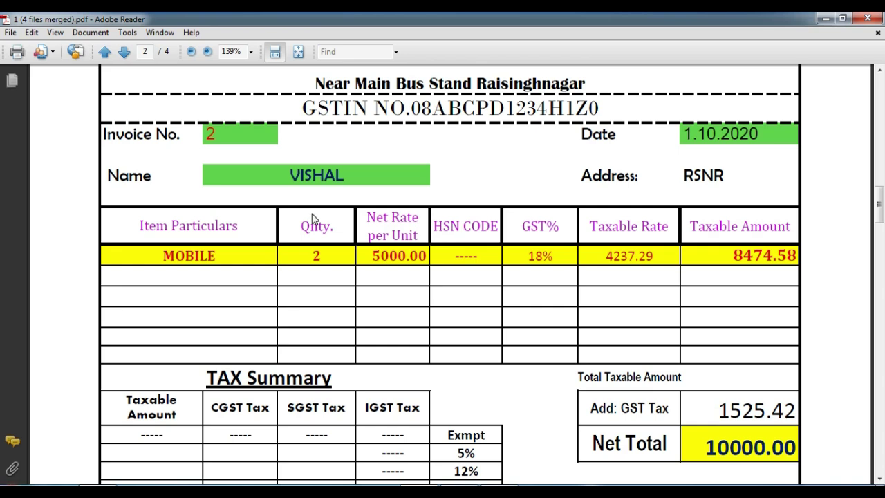
{"action": "key", "text": "Escape"}
{"action": "key", "text": "alt+Tab"}
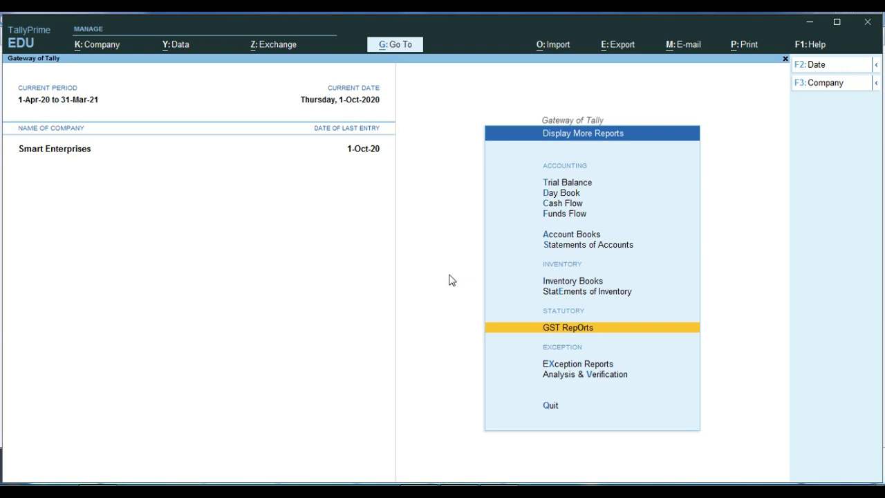
Open the Day Book under Display More Reports.
{"action": "key", "text": "Escape"}
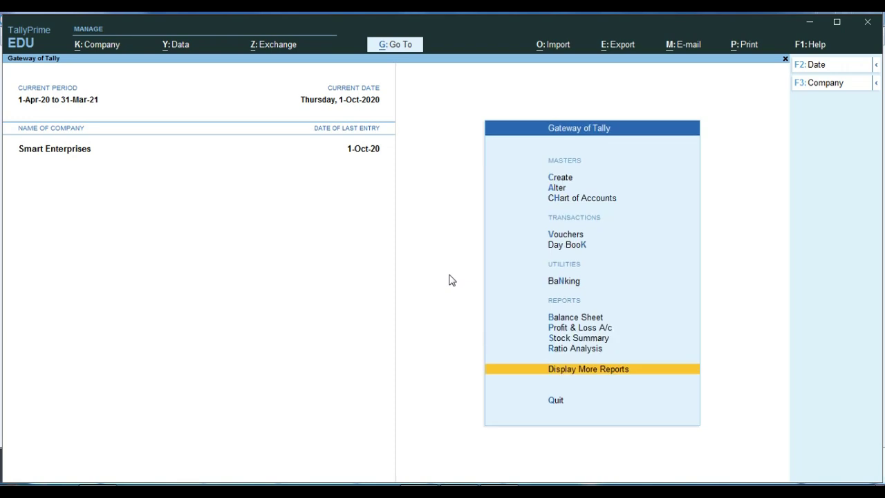
{"action": "key", "text": "Return"}
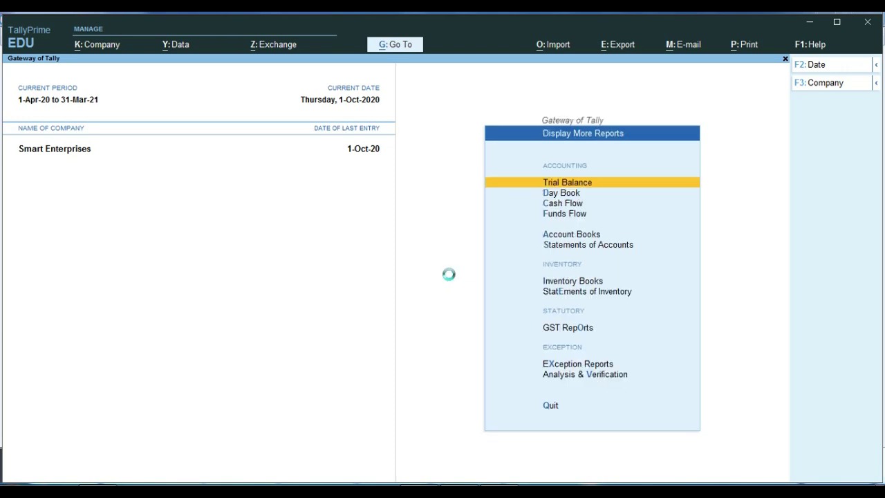
{"action": "key", "text": "d"}
Delete sales voucher no. 2 of 10,000.00 from the Day Book.
{"action": "key", "text": "Down"}
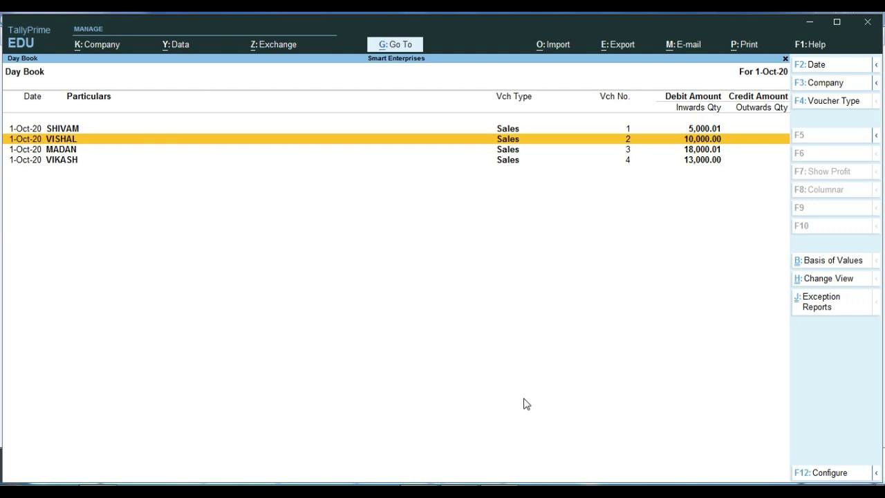
{"action": "key", "text": "ctrl"}
{"action": "key", "text": "ctrl"}
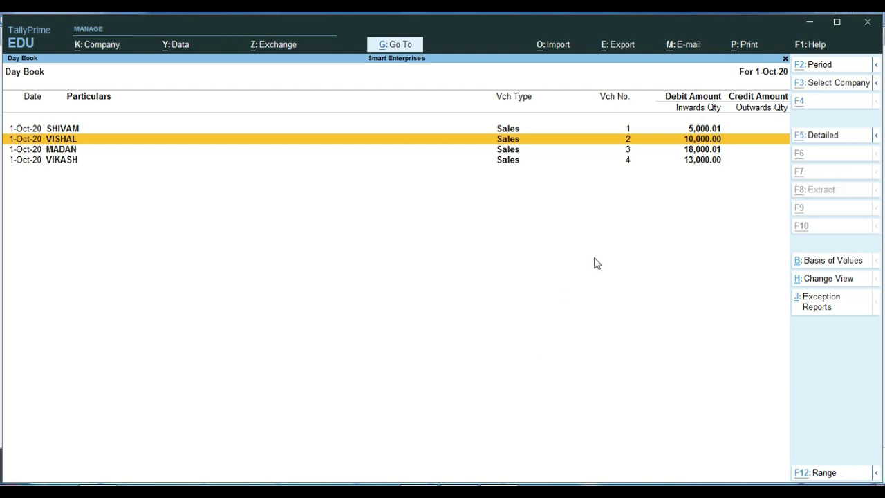
{"action": "key", "text": "ctrl"}
{"action": "key", "text": "alt+d"}
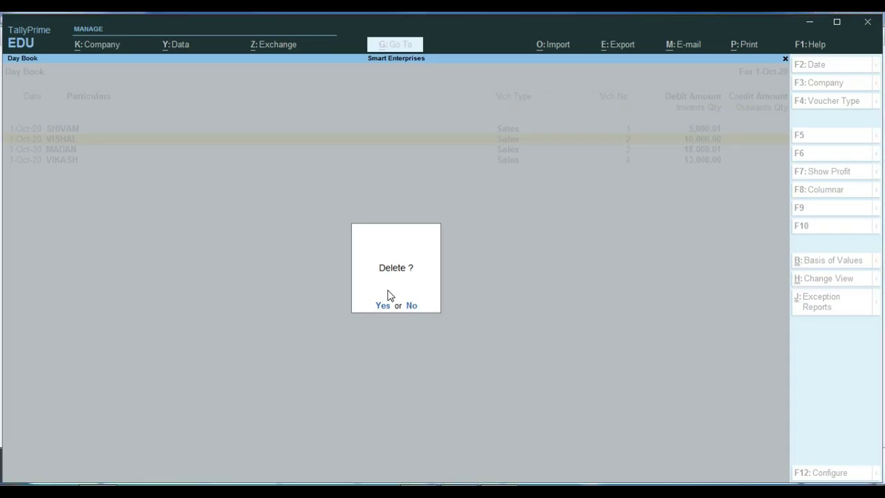
{"action": "key", "text": "y"}
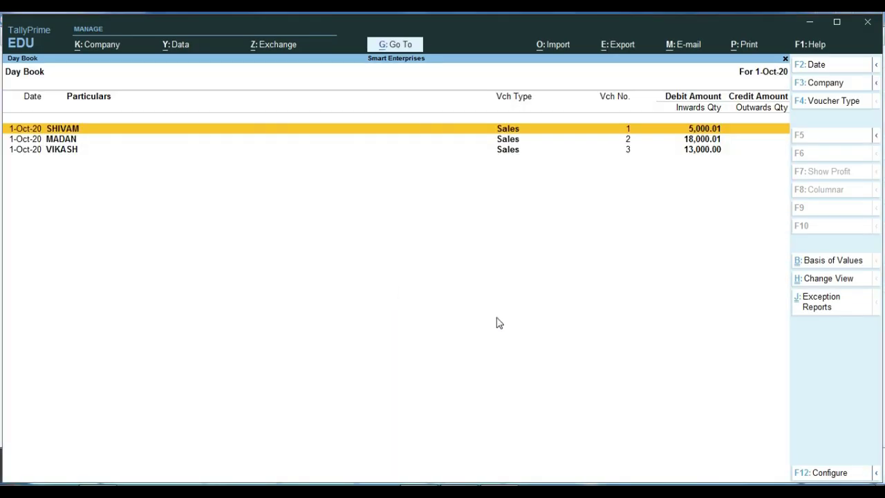
Examine the remaining Day Book voucher numbers and compare voucher 1's number with the invoice number in its narration.
{"action": "left_click", "coordinate": [631, 141]}
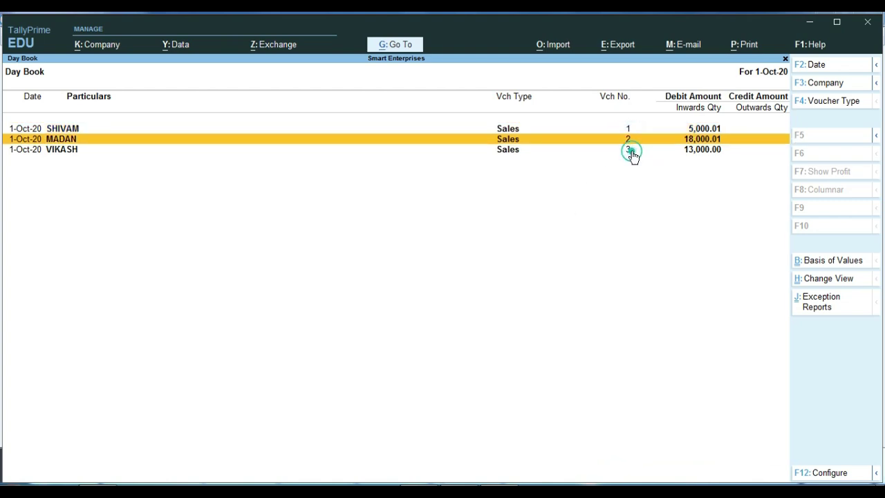
{"action": "left_click", "coordinate": [631, 152]}
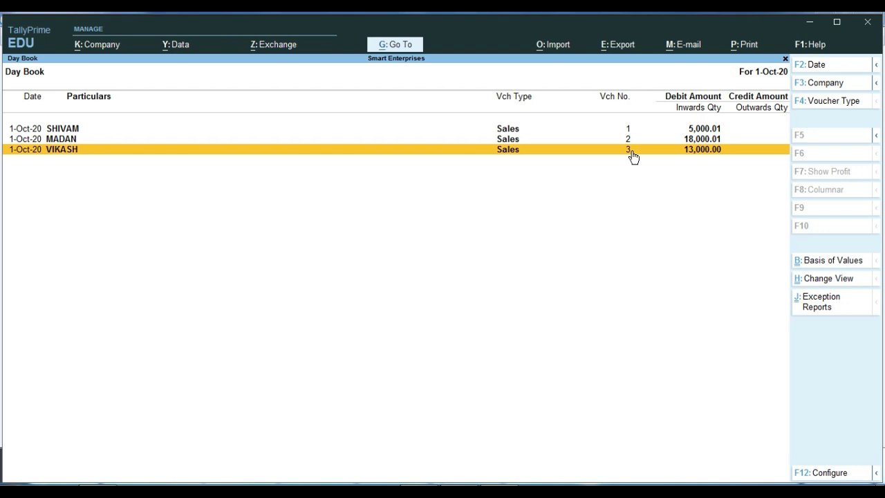
{"action": "left_click", "coordinate": [2, 126]}
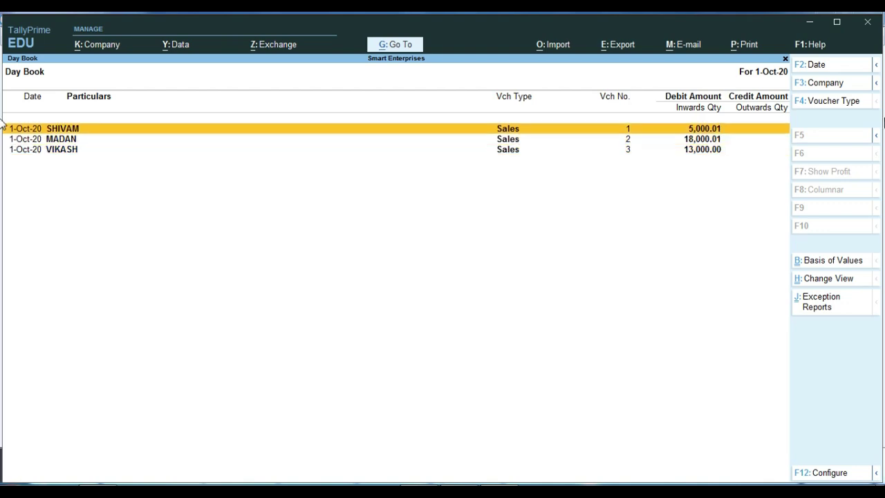
{"action": "left_click", "coordinate": [3, 127]}
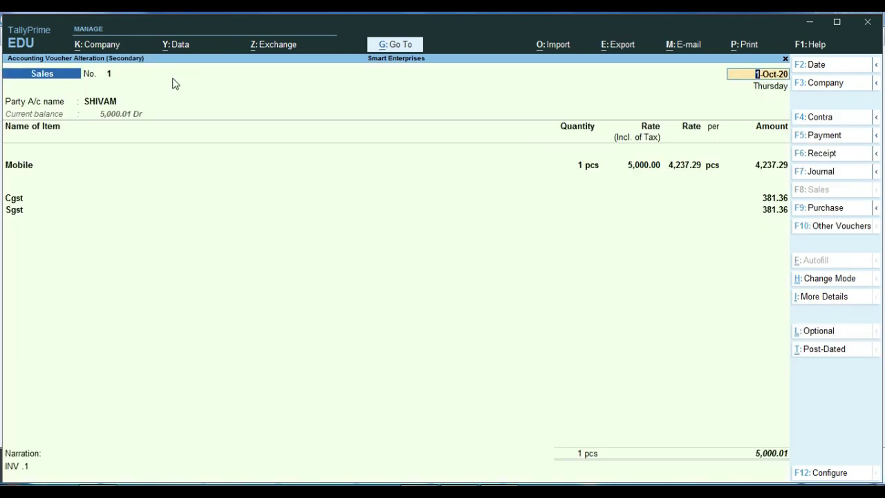
{"action": "key", "text": "ctrl"}
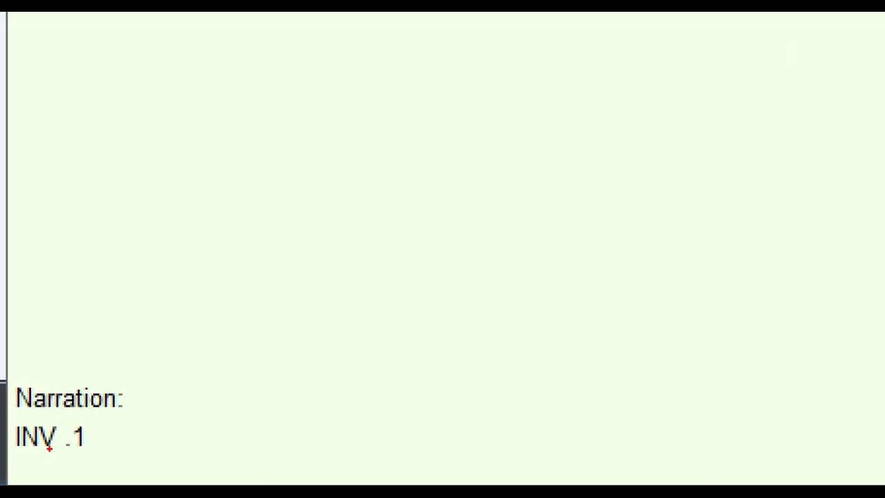
{"action": "key", "text": "Escape"}
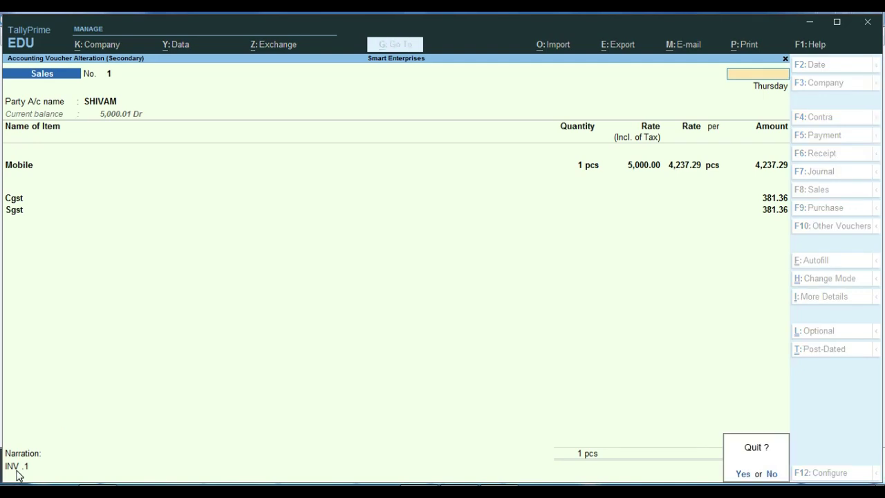
{"action": "key", "text": "y"}
Open the second sales voucher, compare its voucher number with the invoice number in its narration, and quit without changes.
{"action": "key", "text": "Down"}
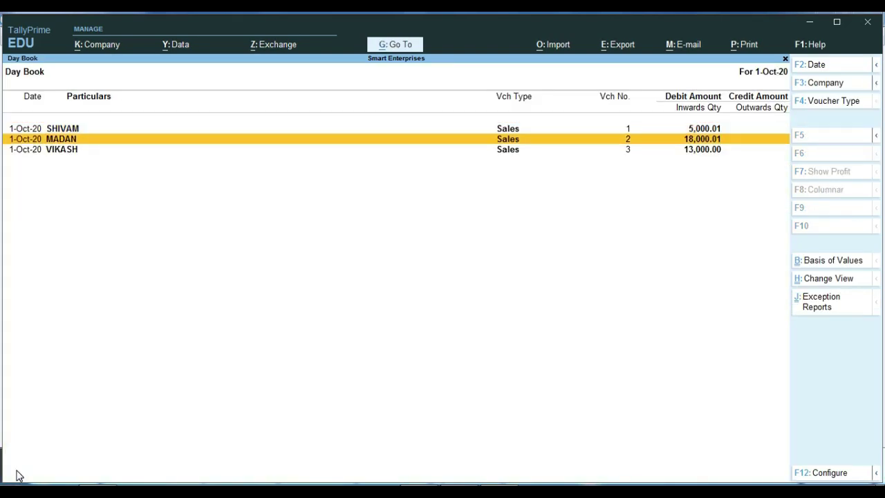
{"action": "key", "text": "Return"}
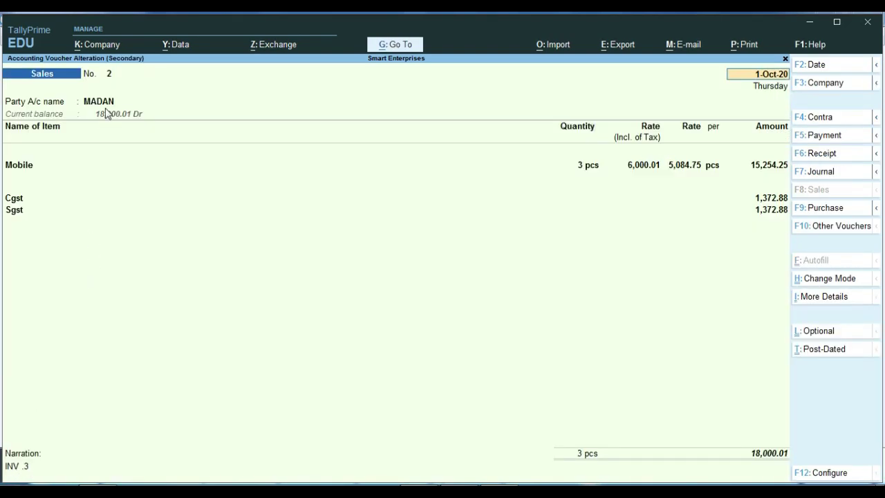
{"action": "key", "text": "ctrl"}
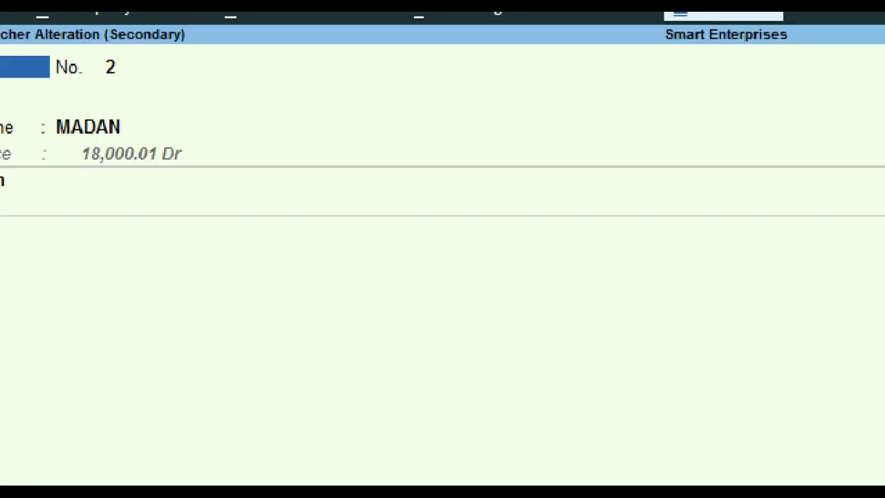
{"action": "key", "text": "ctrl"}
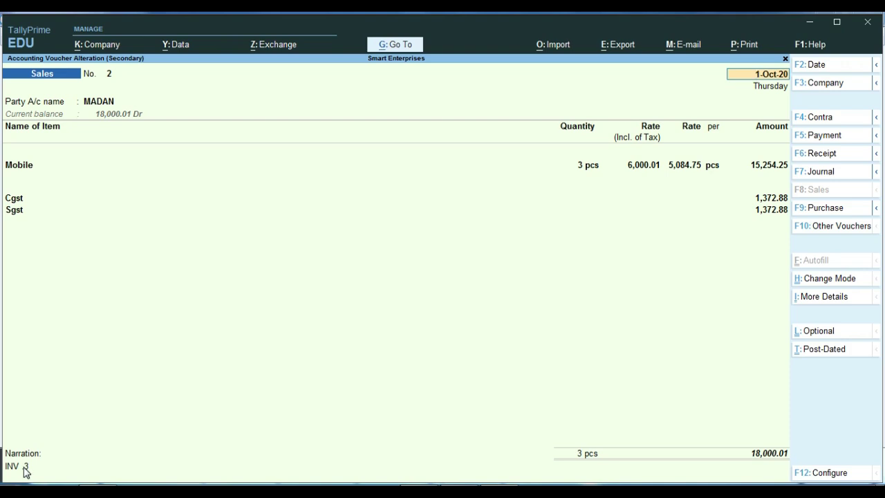
{"action": "key", "text": "Escape"}
{"action": "key", "text": "y"}
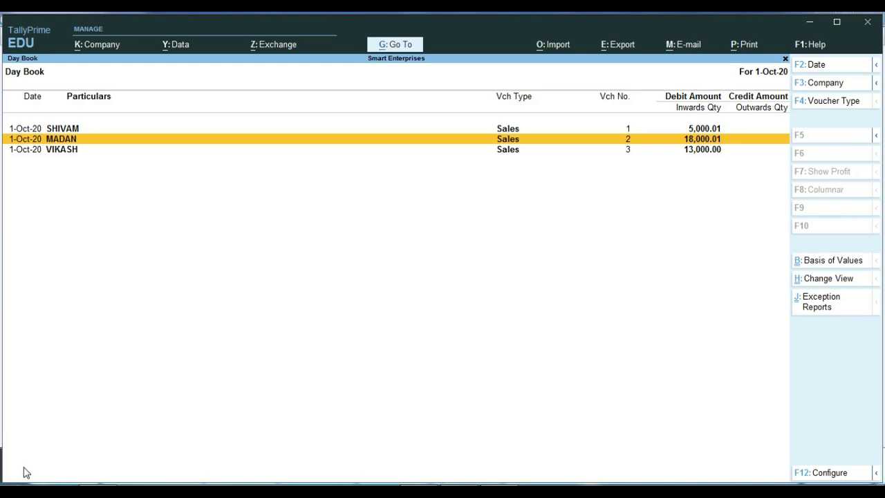
Leave the Day Book and bring up the GST Reports under Display More Reports.
{"action": "key", "text": "Escape"}
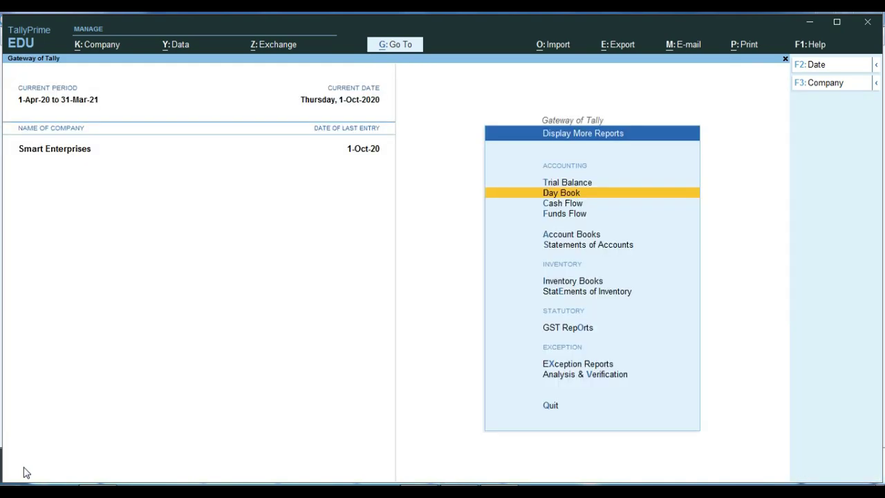
{"action": "key", "text": "Escape"}
{"action": "key", "text": "Up"}
{"action": "key", "text": "Down"}
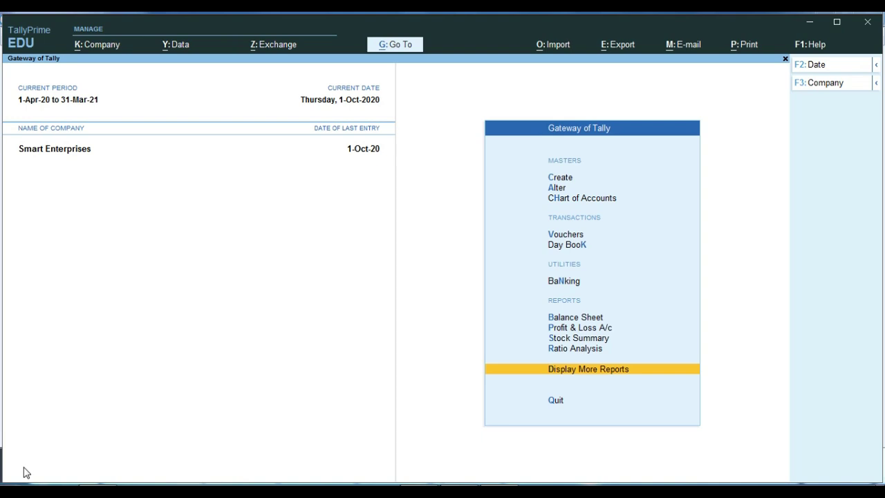
{"action": "key", "text": "Return"}
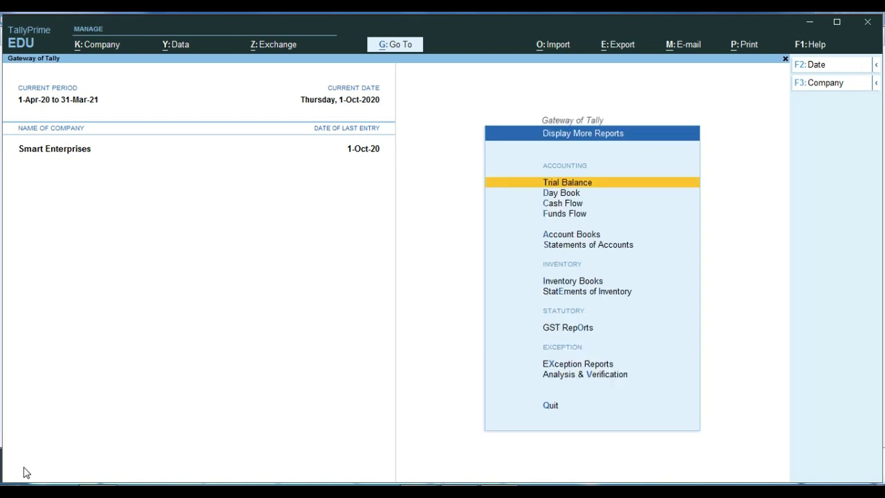
{"action": "key", "text": "Down"}
{"action": "key", "text": "Down"}
{"action": "key", "text": "Down"}
{"action": "key", "text": "Down"}
{"action": "key", "text": "Down"}
{"action": "key", "text": "Down"}
{"action": "key", "text": "Down"}
{"action": "key", "text": "Down"}
{"action": "key", "text": "Down"}
{"action": "key", "text": "Up"}
{"action": "key", "text": "Return"}
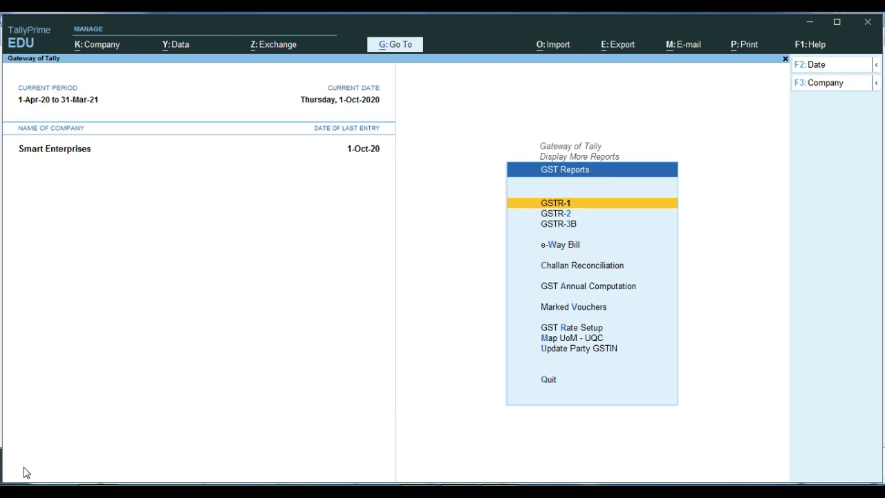
Open GSTR-1 for the period 1.10 to 31.10 and check the voucher count of B2C(Small) Invoices.
{"action": "key", "text": "Return"}
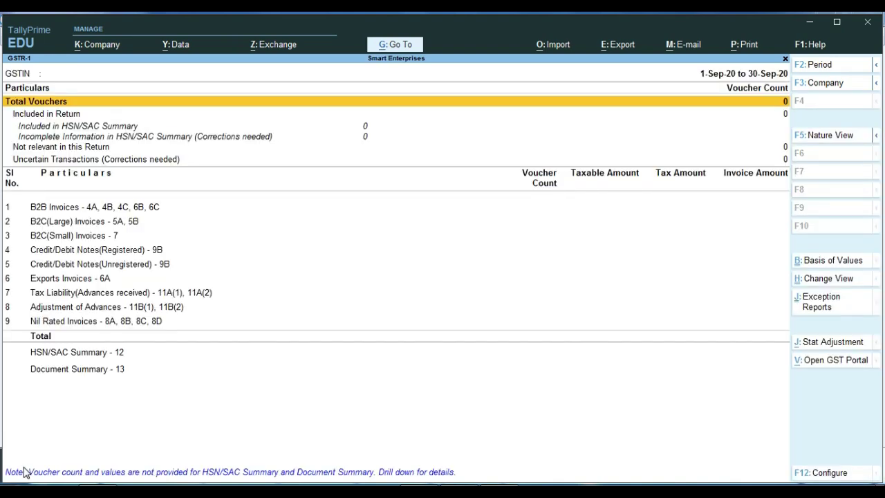
{"action": "key", "text": "F2"}
{"action": "type", "text": "1.10"}
{"action": "key", "text": "Return"}
{"action": "type", "text": "31.10"}
{"action": "key", "text": "Return"}
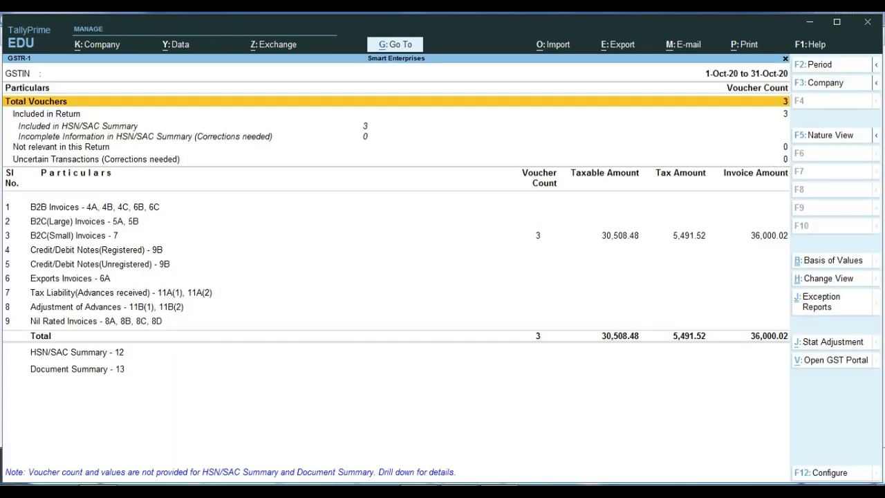
{"action": "key", "text": "ctrl"}
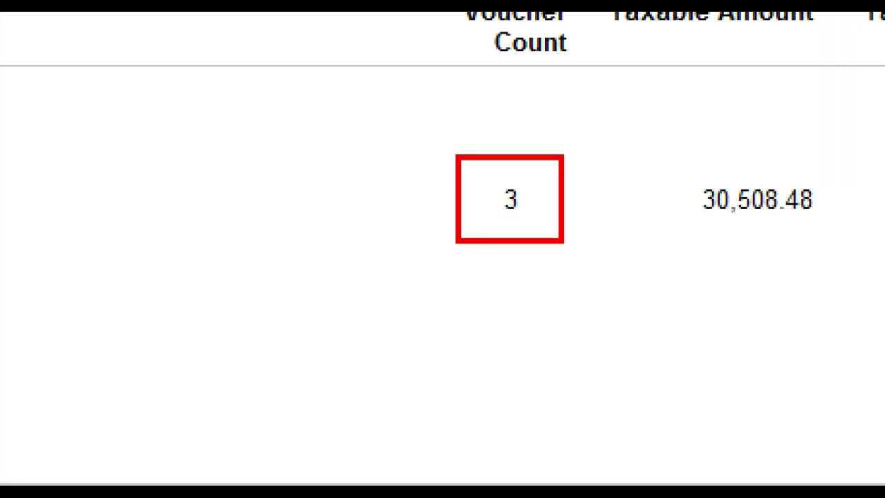
Open the Document Summary of GSTR-1 and check the Sales row's serial number range, total number and net issued count.
{"action": "left_click", "coordinate": [102, 376]}
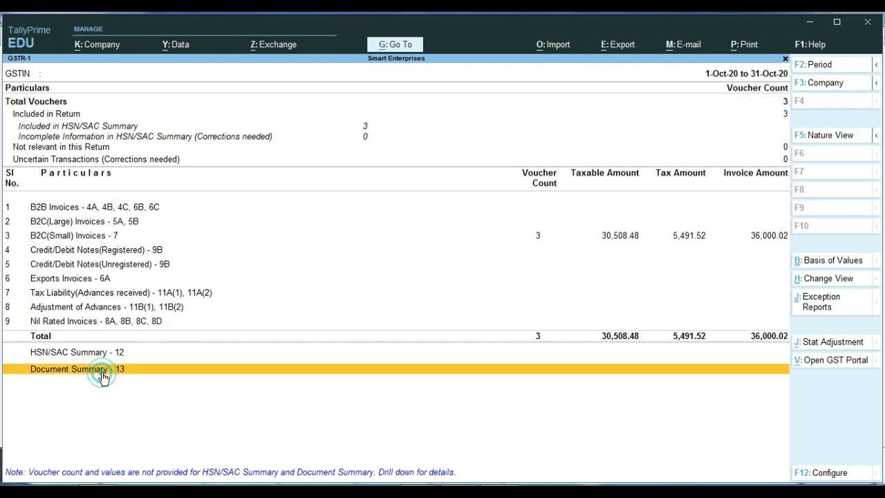
{"action": "left_click", "coordinate": [102, 375]}
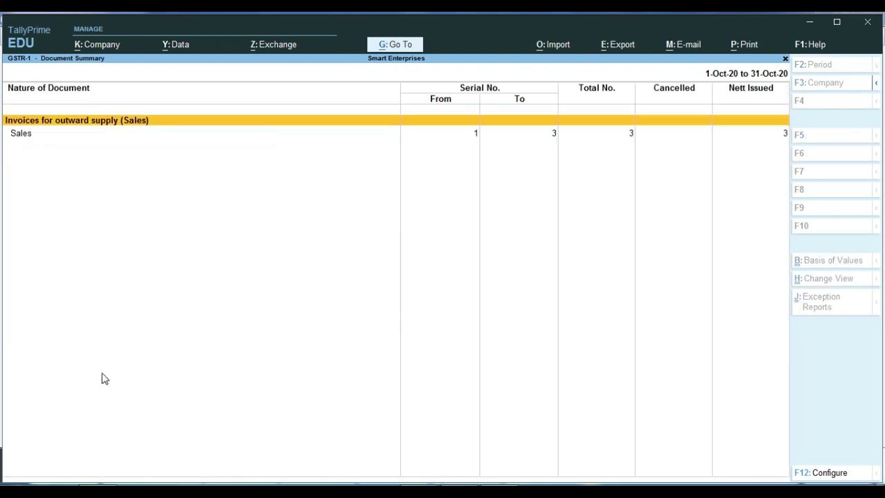
{"action": "key", "text": "ctrl+1"}
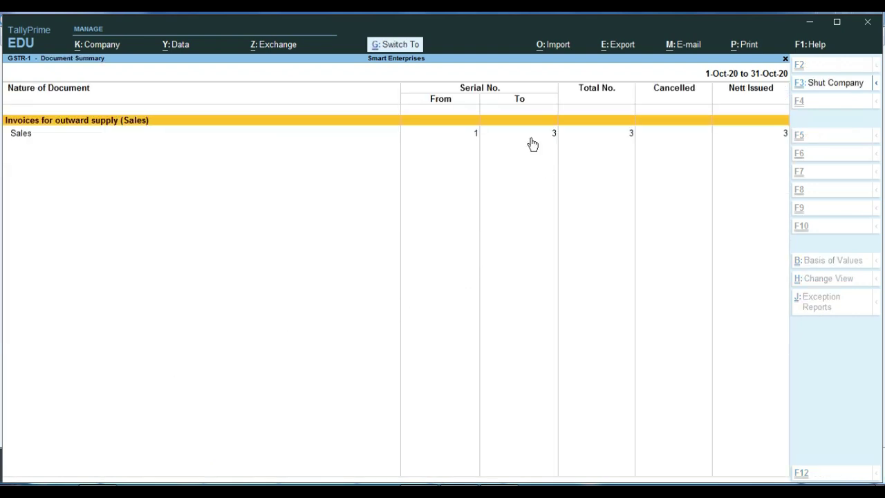
{"action": "left_click", "coordinate": [513, 111]}
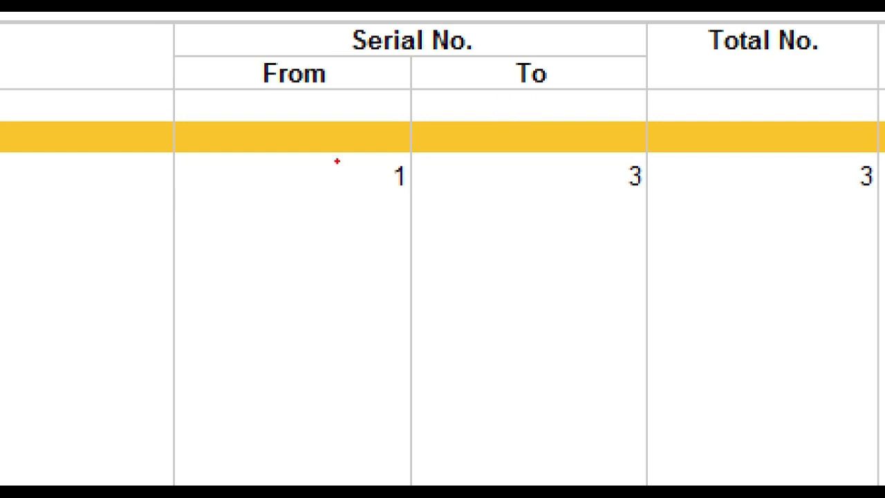
{"action": "left_click", "coordinate": [795, 147]}
{"action": "mouse_move", "coordinate": [794, 147]}
{"action": "left_mouse_down"}
{"action": "mouse_move", "coordinate": [881, 189]}
{"action": "mouse_move", "coordinate": [881, 203]}
{"action": "left_mouse_up"}
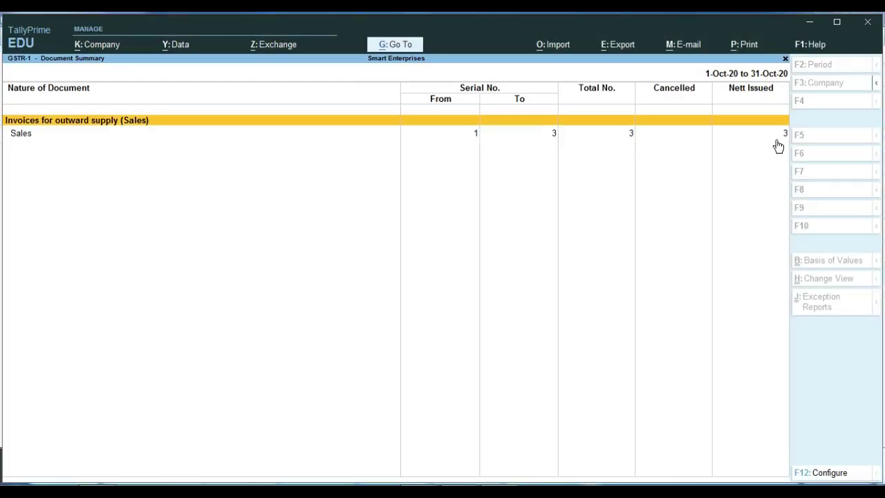
{"action": "key", "text": "ctrl+1"}
{"action": "left_click", "coordinate": [775, 136]}
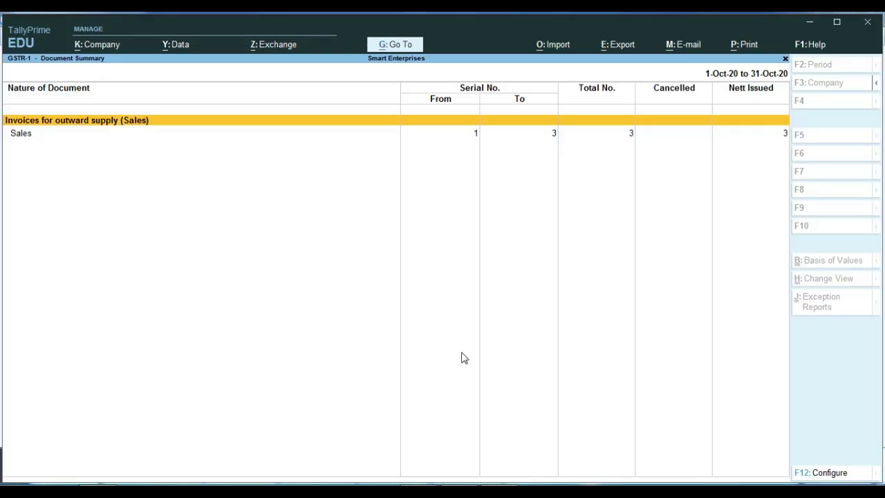
Leave GSTR-1 and return to the Gateway of Tally, dismissing the Windows color scheme prompt without choosing an option.
{"action": "key", "text": "Escape"}
{"action": "key", "text": "Escape"}
{"action": "key", "text": "Escape"}
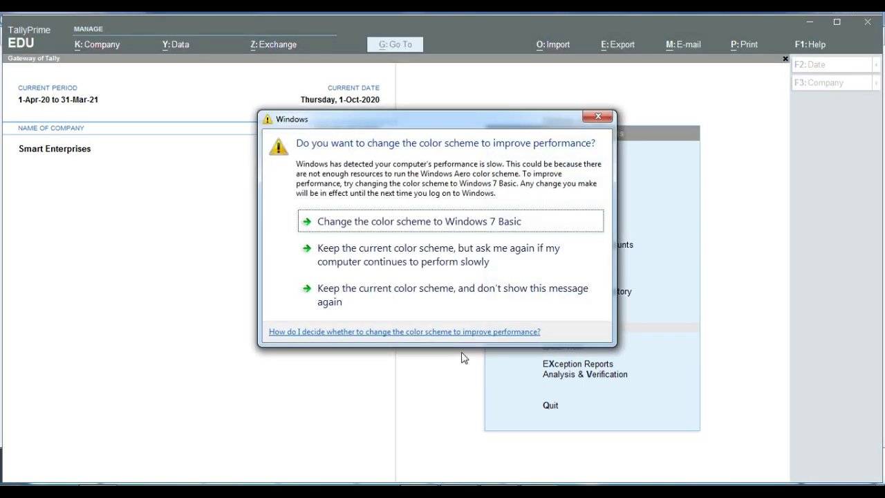
{"action": "left_click", "coordinate": [597, 117]}
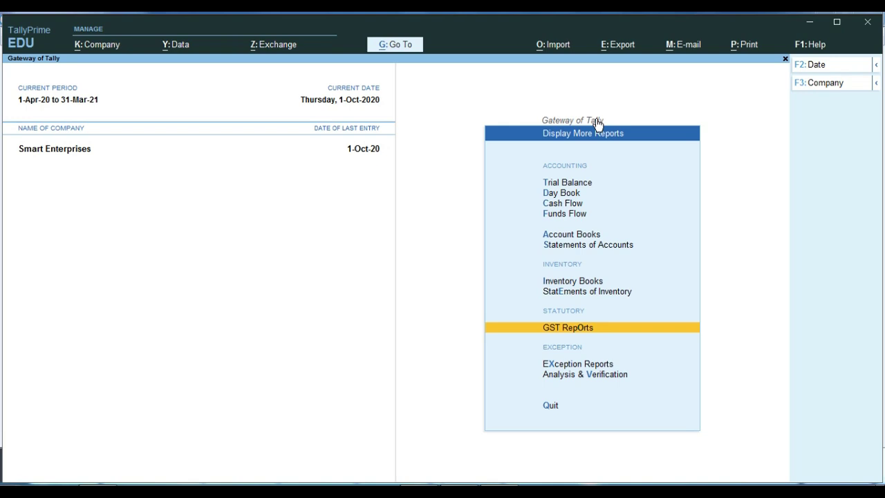
{"action": "left_click", "coordinate": [597, 124]}
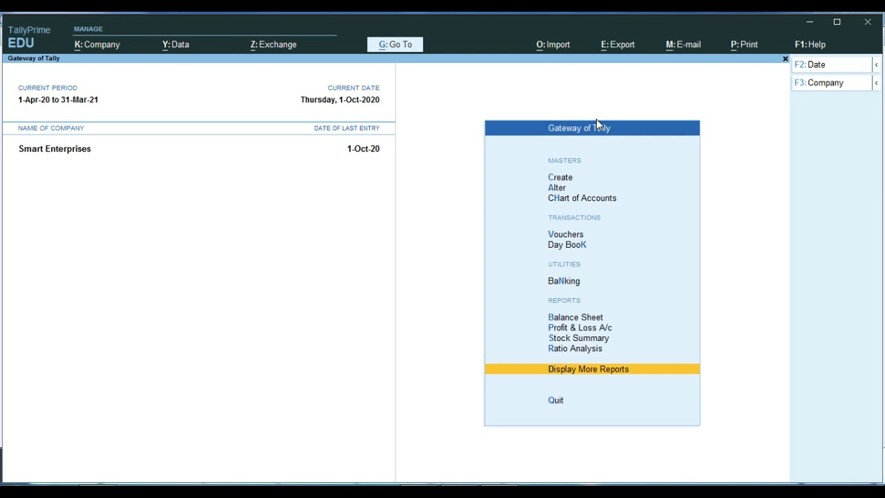
Open the Day Book for 1-Oct-20 and bring up the third sales voucher.
{"action": "key", "text": "Return"}
{"action": "key", "text": "Down"}
{"action": "key", "text": "Return"}
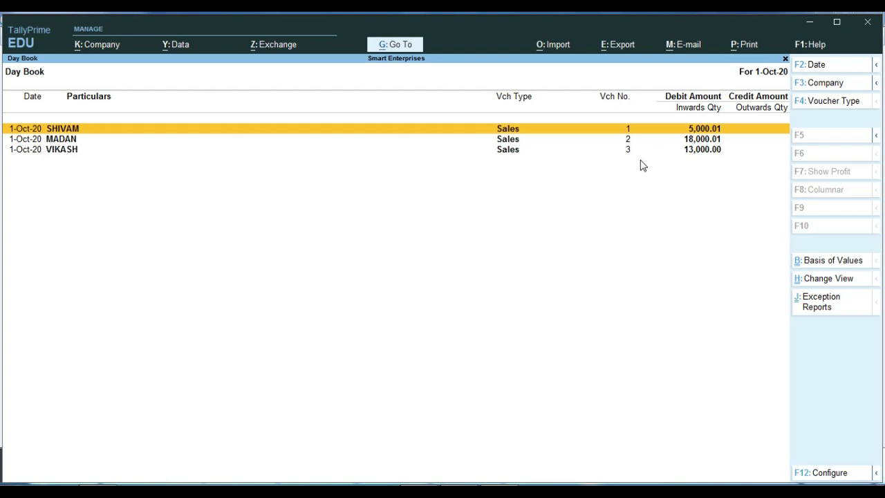
{"action": "key", "text": "Down"}
{"action": "key", "text": "Down"}
{"action": "key", "text": "Return"}
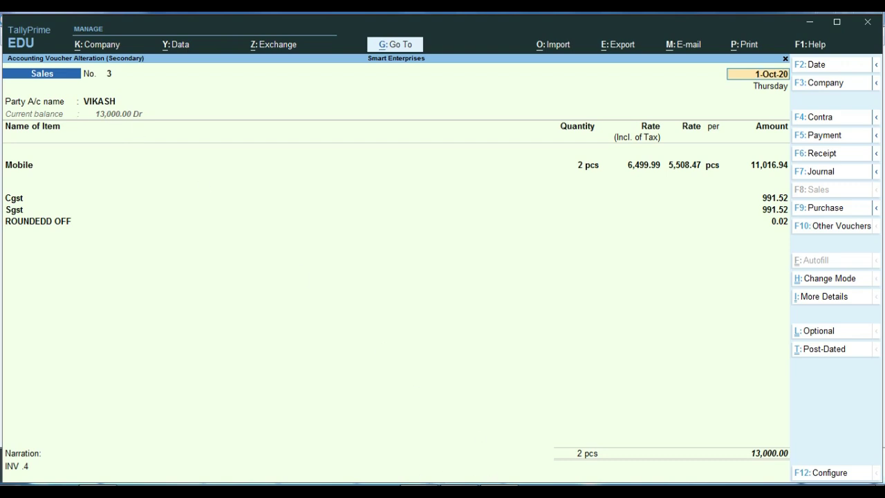
Switch to the merged invoices PDF in Adobe Reader and compare invoice 4's number and customer name with the open voucher.
{"action": "key", "text": "alt+Tab"}
{"action": "scroll", "coordinate": [376, 342], "scroll_direction": "down", "scroll_amount": 15}
{"action": "scroll", "coordinate": [378, 332], "scroll_direction": "down", "scroll_amount": 20}
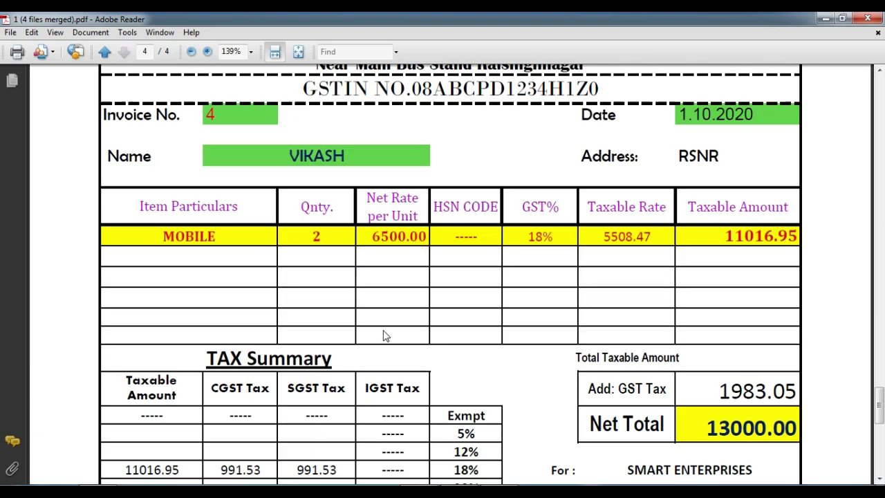
{"action": "scroll", "coordinate": [385, 335], "scroll_direction": "up", "scroll_amount": 3}
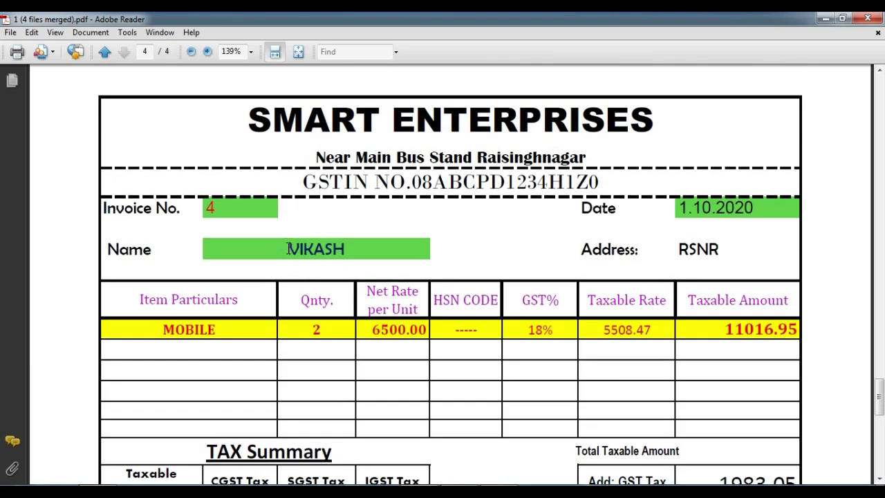
{"action": "left_click_drag", "start_coordinate": [288, 249], "coordinate": [356, 250]}
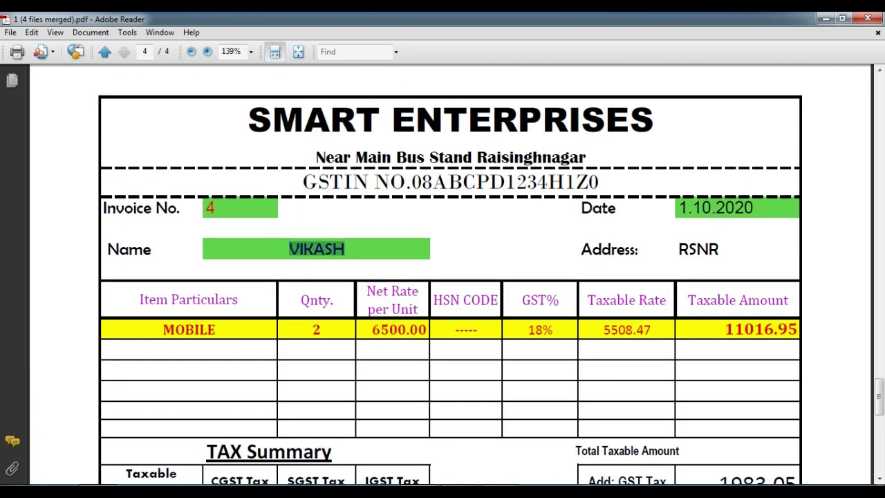
{"action": "key", "text": "alt+Tab"}
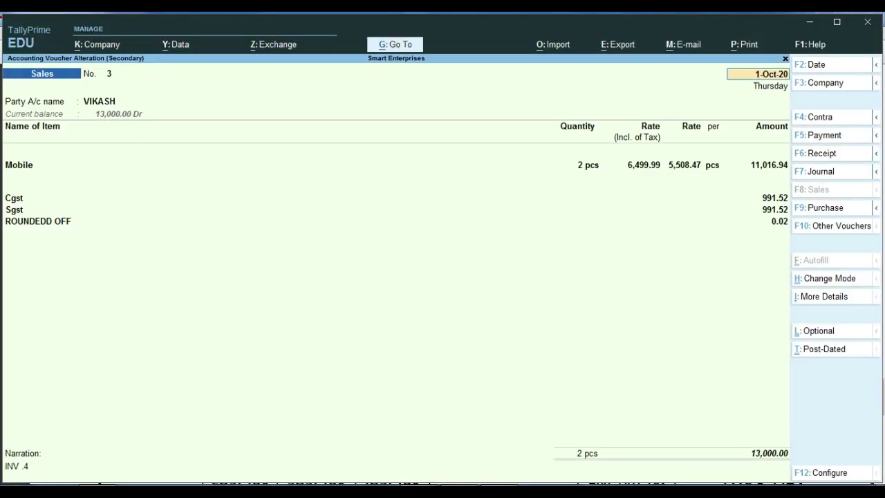
{"action": "key", "text": "alt+Tab"}
{"action": "left_click", "coordinate": [228, 210]}
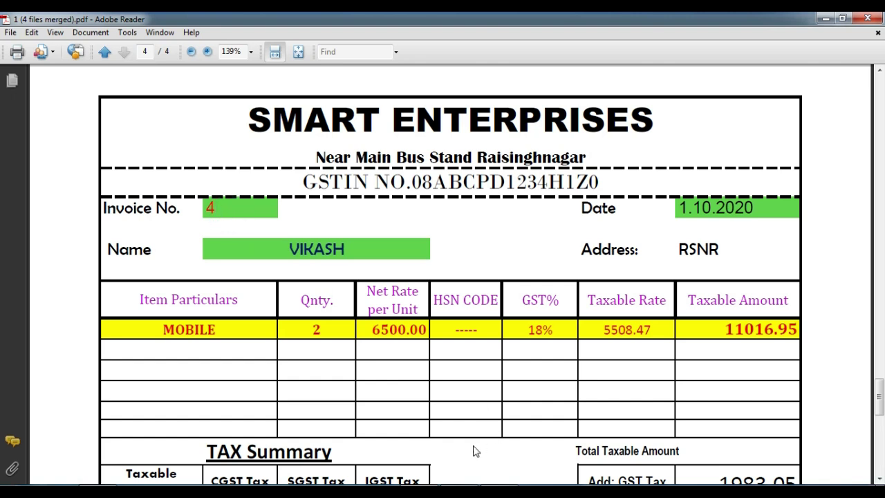
{"action": "key", "text": "alt+Tab"}
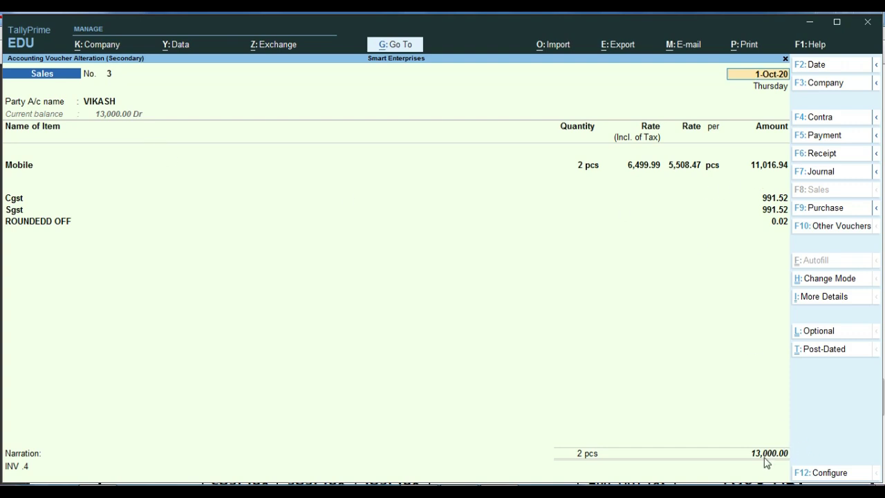
Compare invoice 4's quantity, taxable amount and net total with the open sales voucher, and quit the voucher without changes.
{"action": "key", "text": "ctrl"}
{"action": "key", "text": "alt+Tab"}
{"action": "scroll", "coordinate": [502, 254], "scroll_direction": "down", "scroll_amount": 4}
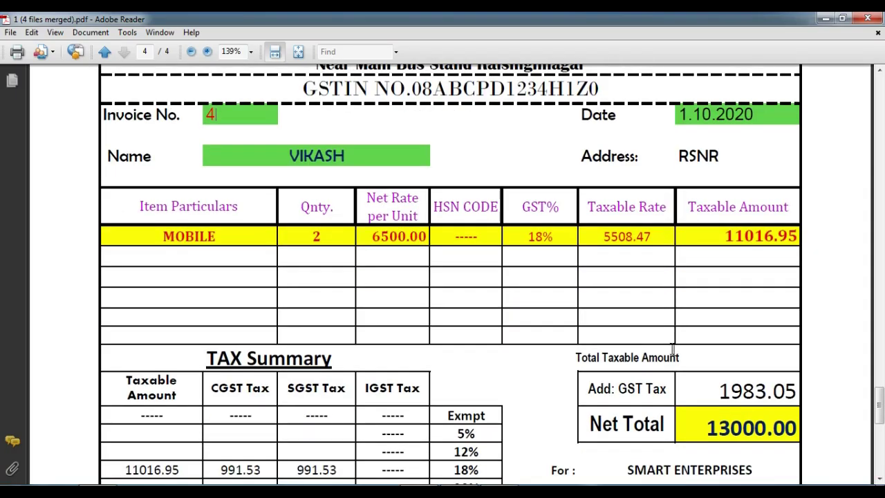
{"action": "scroll", "coordinate": [502, 254], "scroll_direction": "up", "scroll_amount": 1}
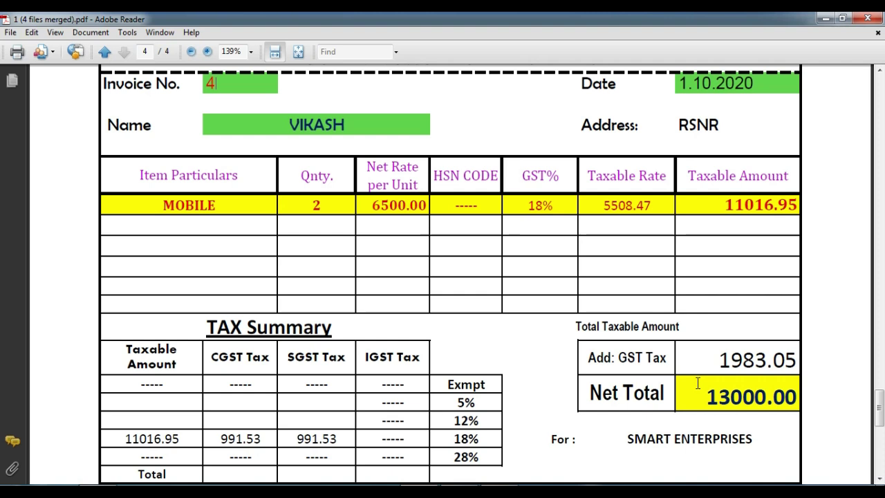
{"action": "left_click", "coordinate": [325, 206]}
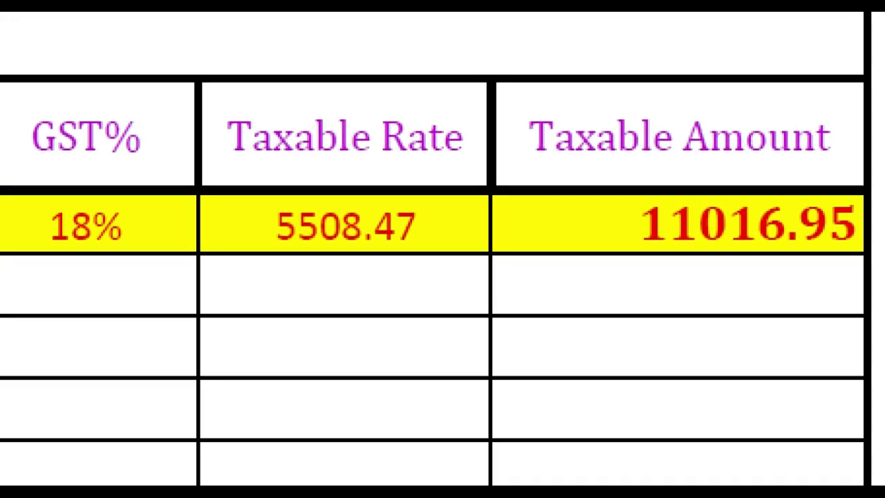
{"action": "left_click", "coordinate": [764, 195]}
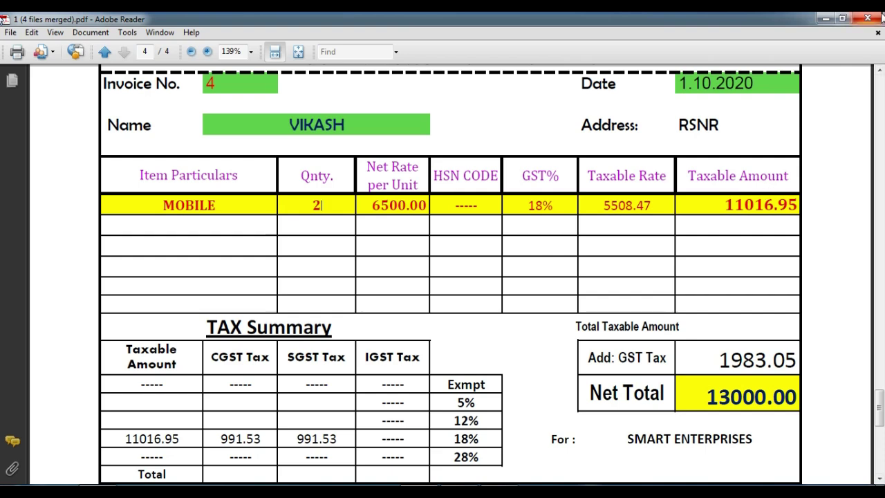
{"action": "left_click", "coordinate": [867, 19]}
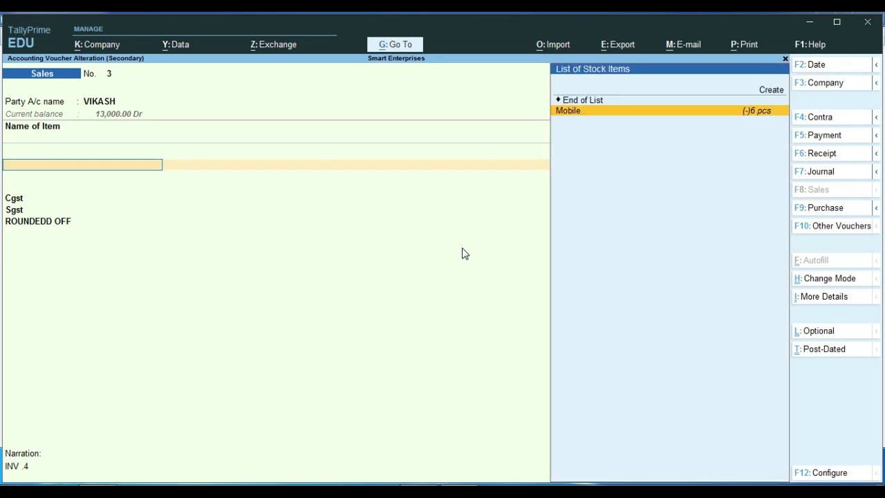
{"action": "key", "text": "Escape"}
{"action": "key", "text": "y"}
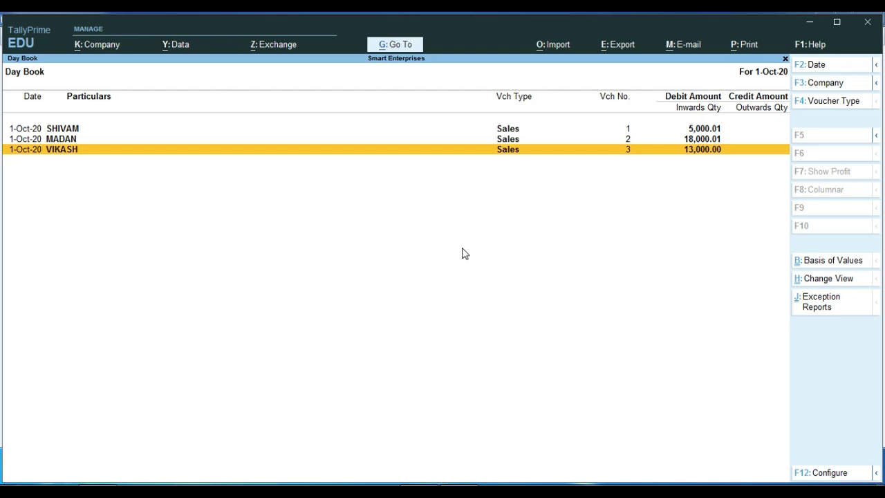
Insert a sales voucher before the second Day Book entry, with invoice 2's customer as party and the default party details.
{"action": "key", "text": "Up"}
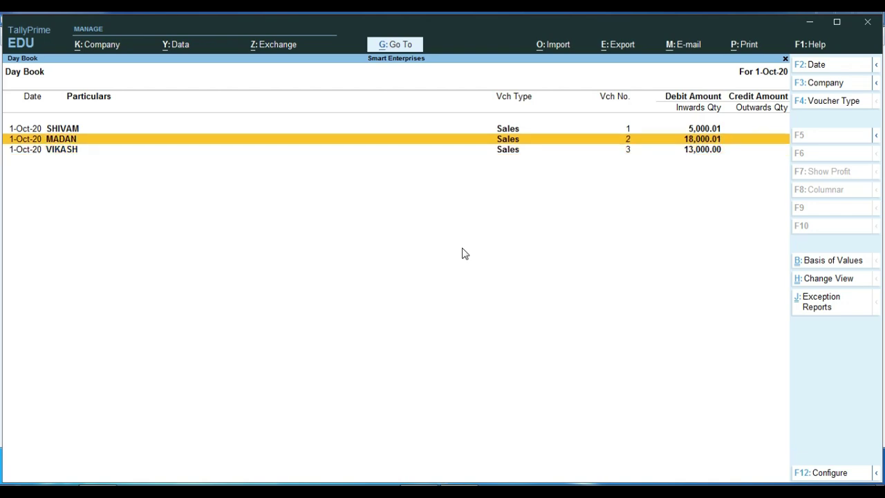
{"action": "key", "text": "alt"}
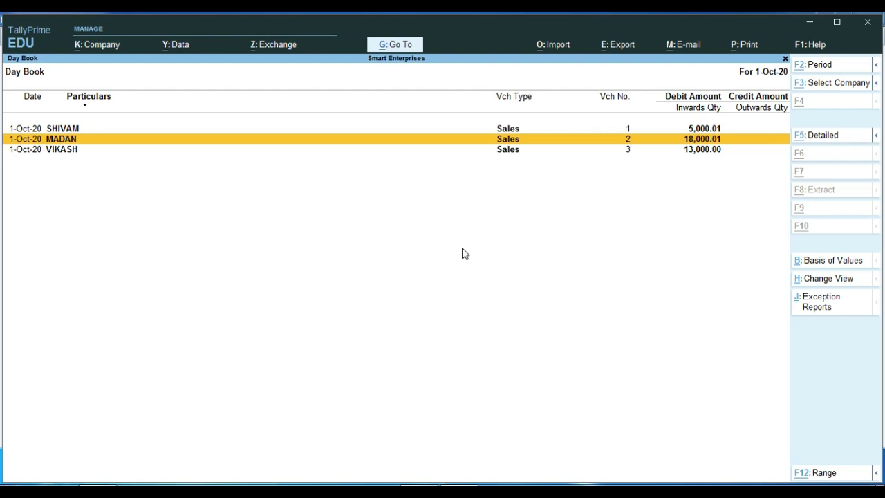
{"action": "key", "text": "ctrl+i"}
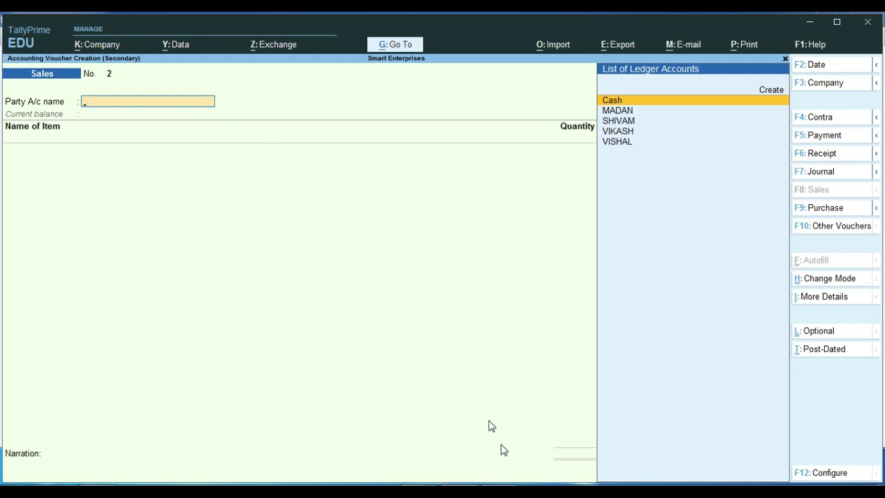
{"action": "key", "text": "alt+Tab"}
{"action": "scroll", "coordinate": [239, 237], "scroll_direction": "down", "scroll_amount": 1}
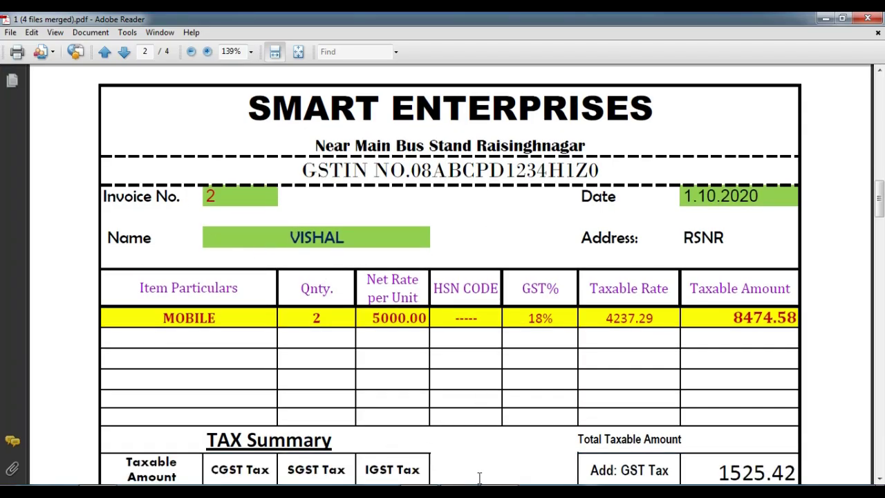
{"action": "key", "text": "alt+Tab"}
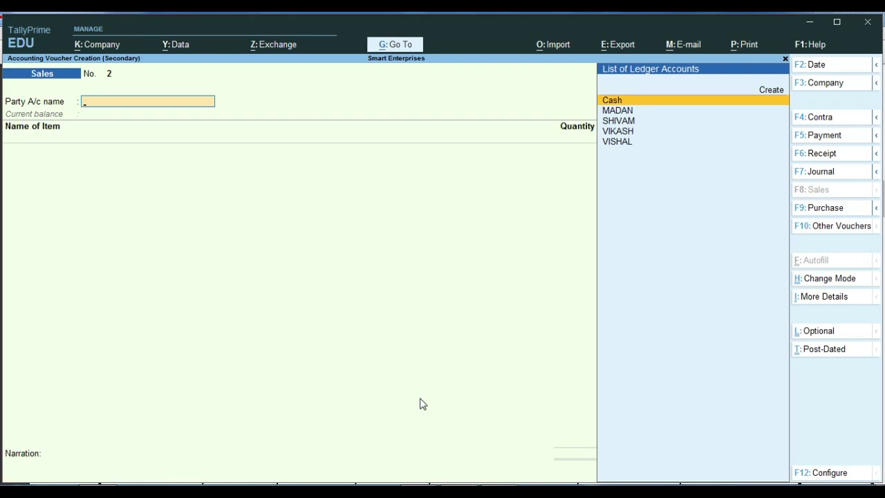
{"action": "type", "text": "vish"}
{"action": "key", "text": "Return"}
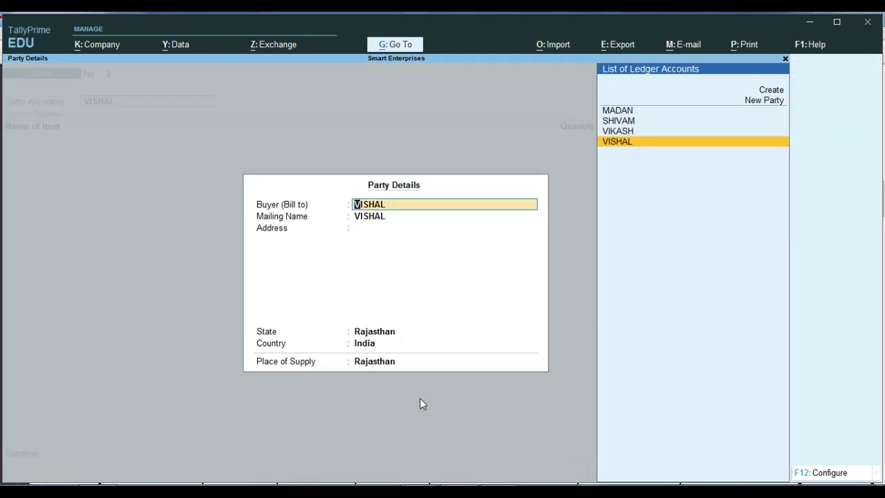
{"action": "key", "text": "ctrl+a"}
Add the Mobile item with quantity 2 pcs and a tax-inclusive rate of 5,000, allocated to the Sale ledger.
{"action": "type", "text": "Mob"}
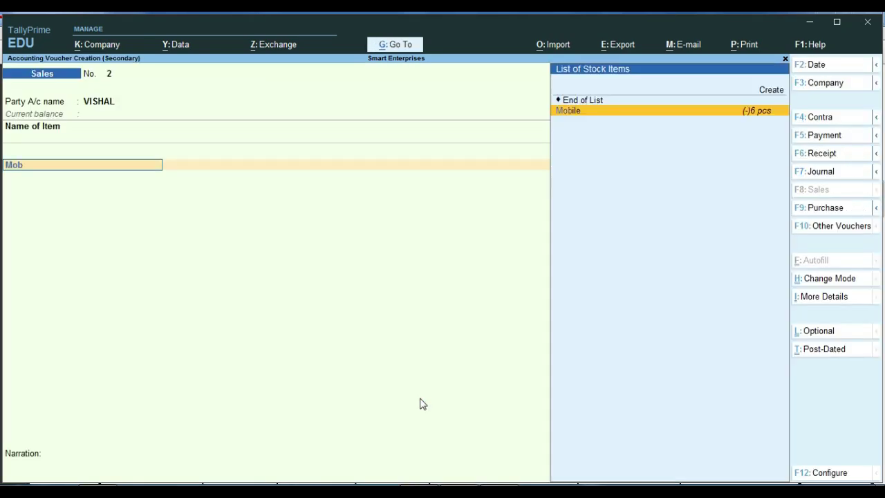
{"action": "key", "text": "Return"}
{"action": "key", "text": "alt+Tab"}
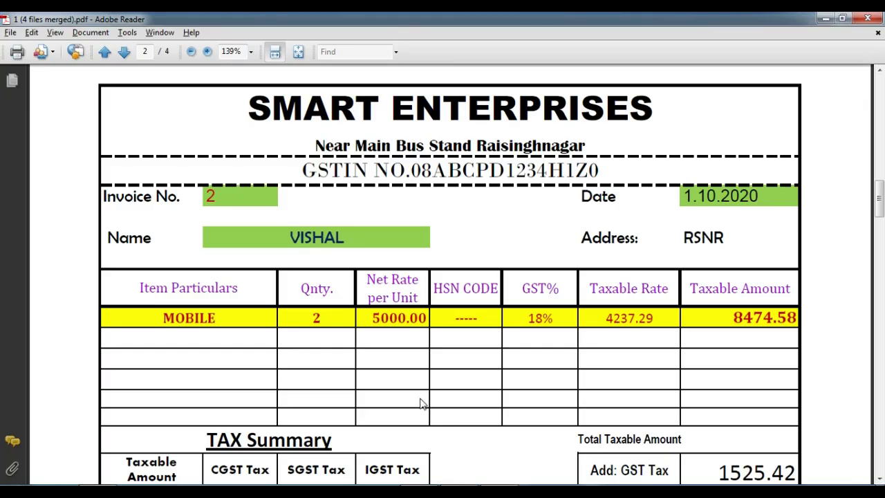
{"action": "key", "text": "alt+Tab"}
{"action": "type", "text": "2"}
{"action": "key", "text": "Return"}
{"action": "type", "text": "5,000"}
{"action": "key", "text": "Return"}
{"action": "key", "text": "Return"}
{"action": "key", "text": "Return"}
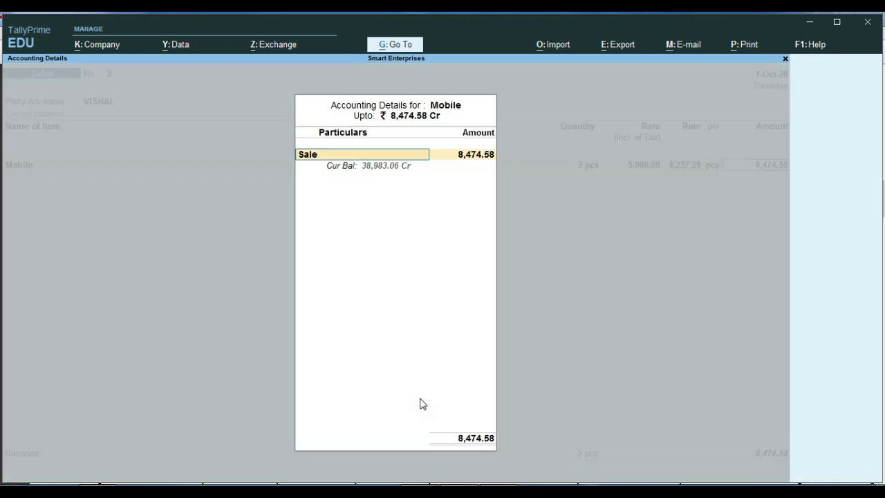
{"action": "key", "text": "Return"}
{"action": "key", "text": "Return"}
Add the Cgst and Sgst ledgers to the sales voucher with their calculated amounts.
{"action": "type", "text": "c"}
{"action": "key", "text": "Return"}
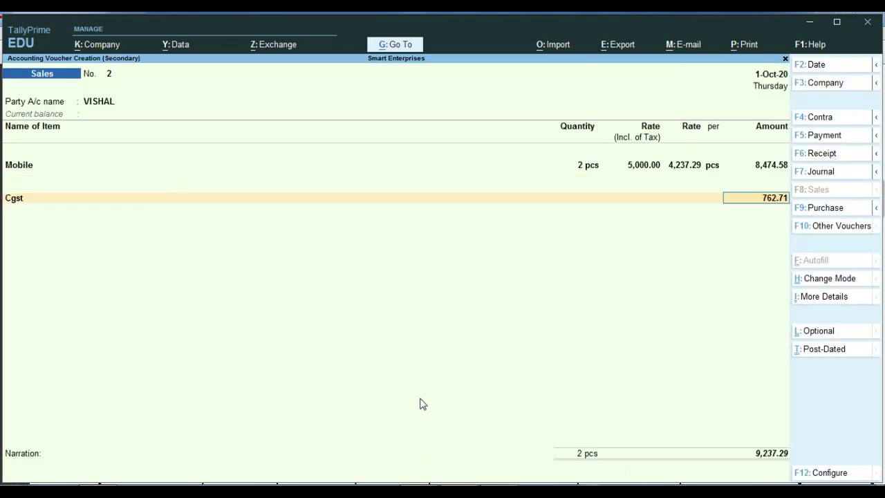
{"action": "key", "text": "Return"}
{"action": "type", "text": "s"}
{"action": "key", "text": "Down"}
{"action": "key", "text": "Return"}
{"action": "key", "text": "Return"}
{"action": "key", "text": "Return"}
Record the bill-wise details as New Ref for the full invoice amount and save the inserted sales voucher.
{"action": "key", "text": "Return"}
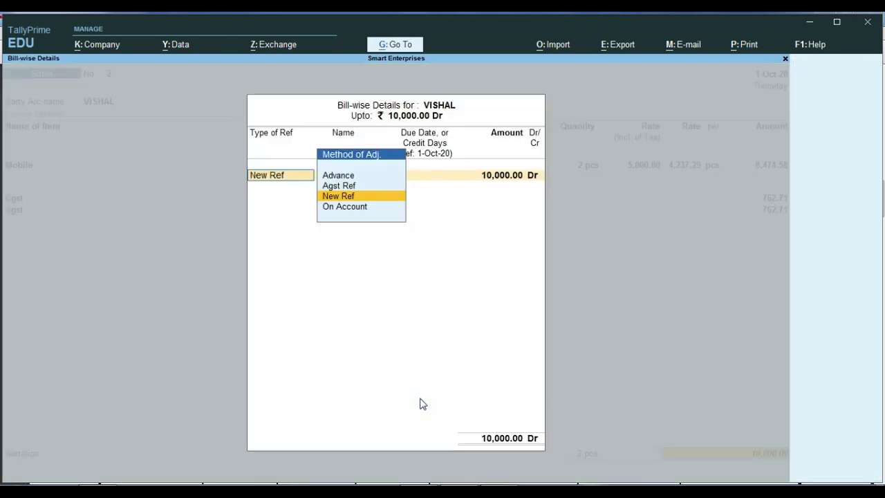
{"action": "key", "text": "Return"}
{"action": "key", "text": "Return"}
{"action": "key", "text": "Return"}
{"action": "key", "text": "Return"}
{"action": "key", "text": "Return"}
{"action": "key", "text": "Return"}
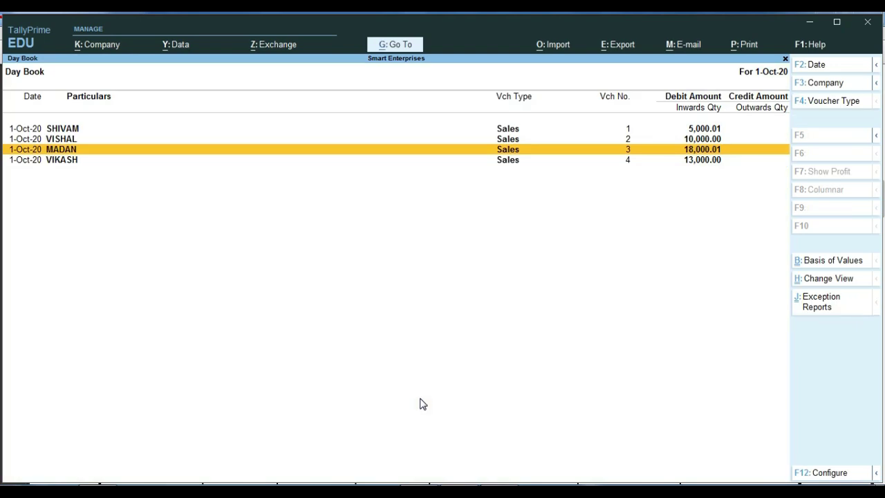
Check the second Day Book entry, view sales voucher 3 in full, and return to the Day Book without changing it.
{"action": "key", "text": "Up"}
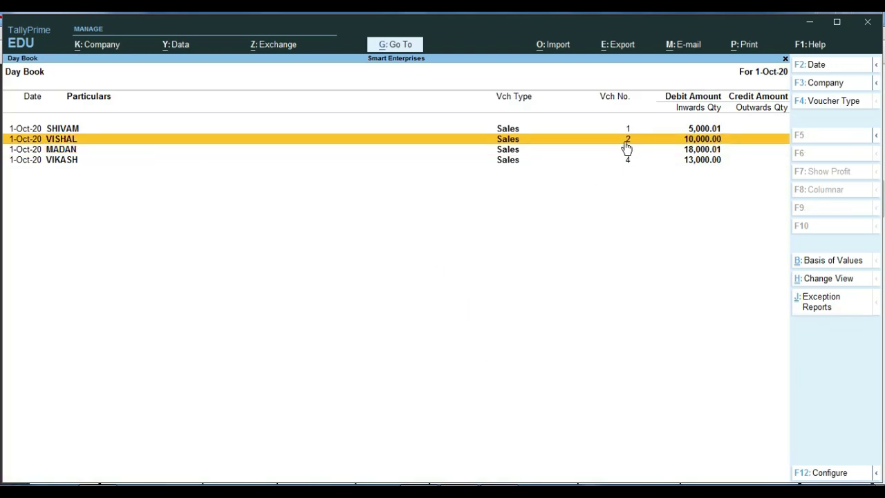
{"action": "key", "text": "Down"}
{"action": "key", "text": "Return"}
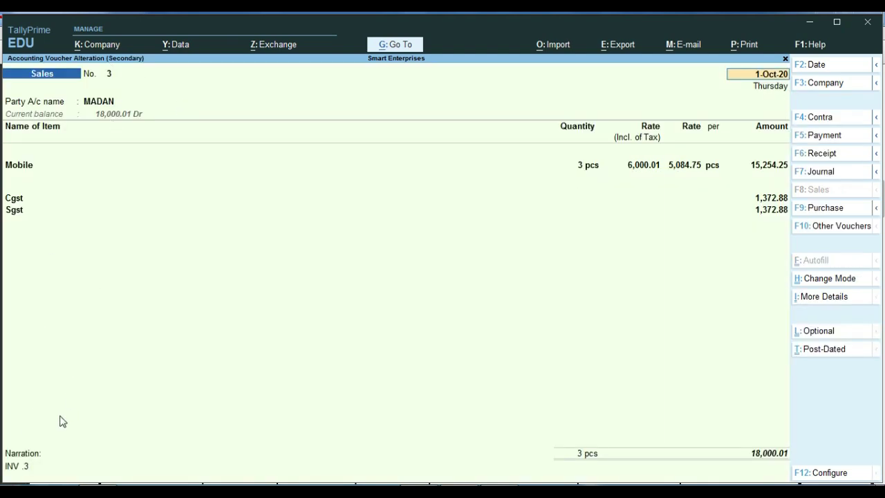
{"action": "key", "text": "Escape"}
{"action": "key", "text": "y"}
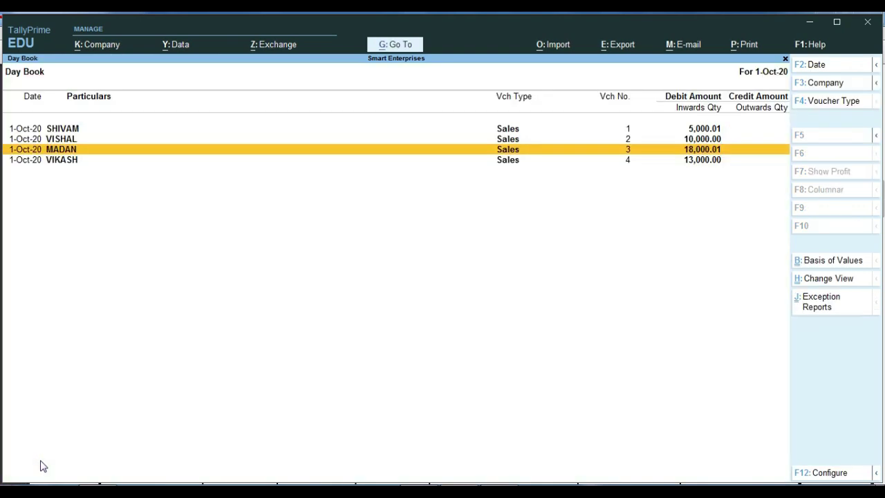
Cancel sales voucher 2 in the Day Book, keeping its number in the sequence instead of deleting it.
{"action": "key", "text": "Up"}
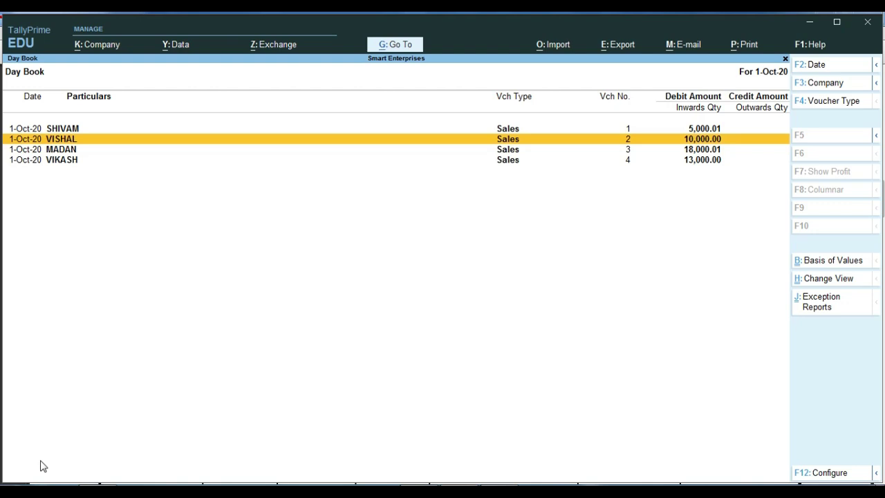
{"action": "key", "text": "alt"}
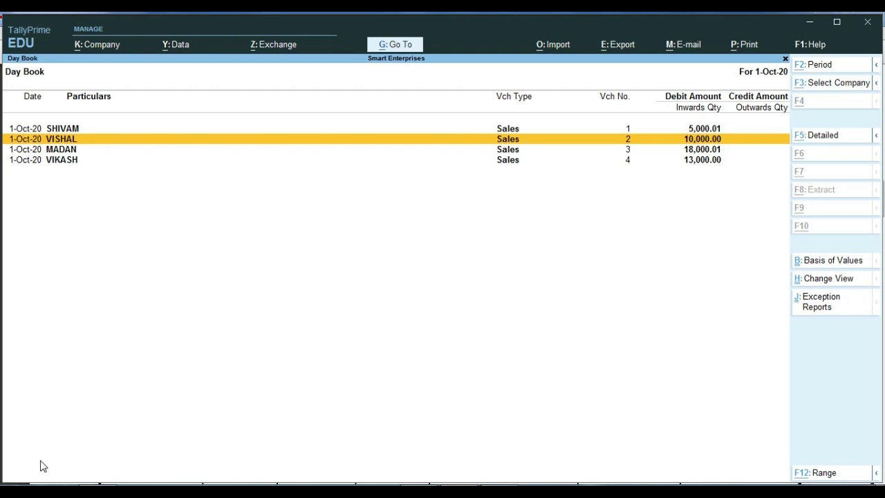
{"action": "key", "text": "alt+x"}
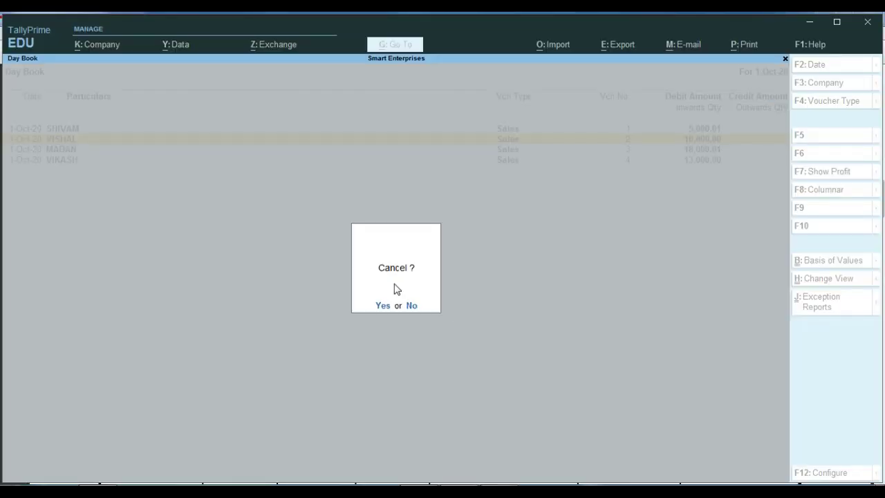
{"action": "key", "text": "y"}
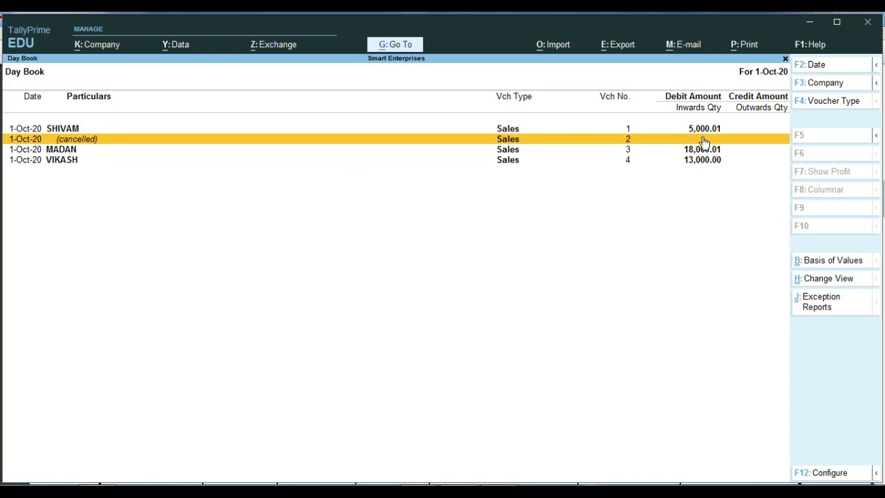
{"action": "key", "text": "ctrl"}
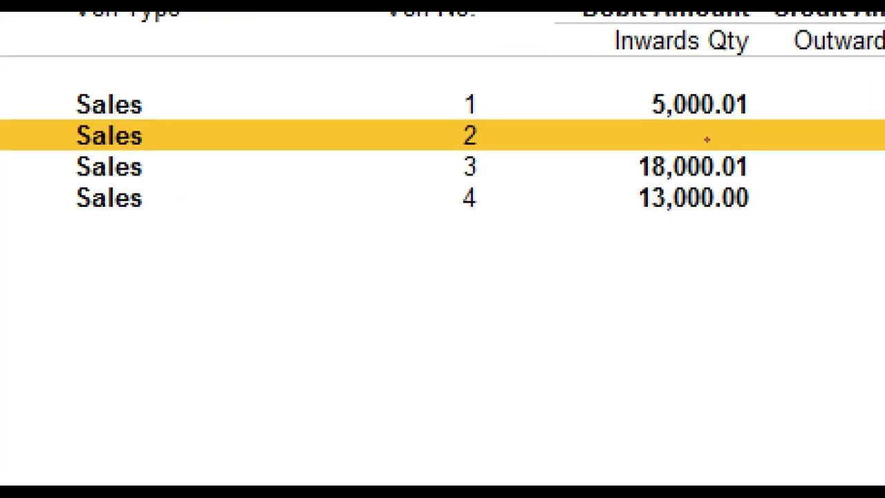
{"action": "key", "text": "ctrl"}
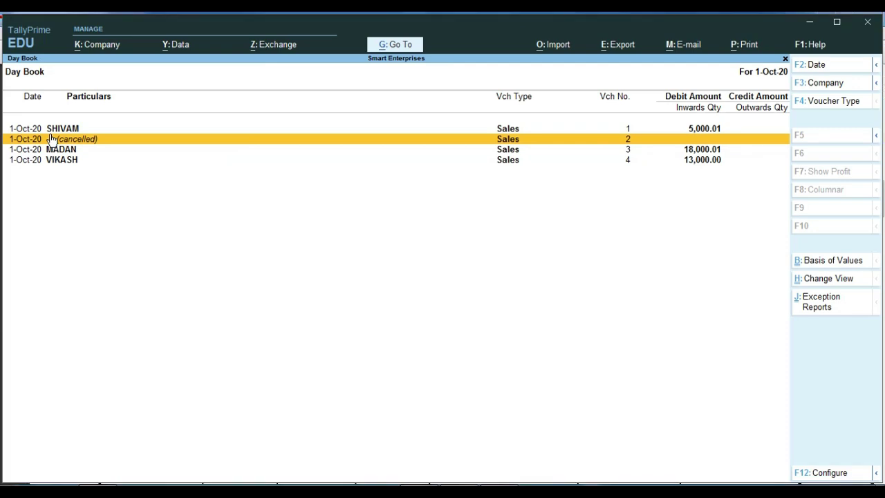
Leave the Day Book and open the GSTR-1 report from the GST reports.
{"action": "key", "text": "Escape"}
{"action": "key", "text": "Escape"}
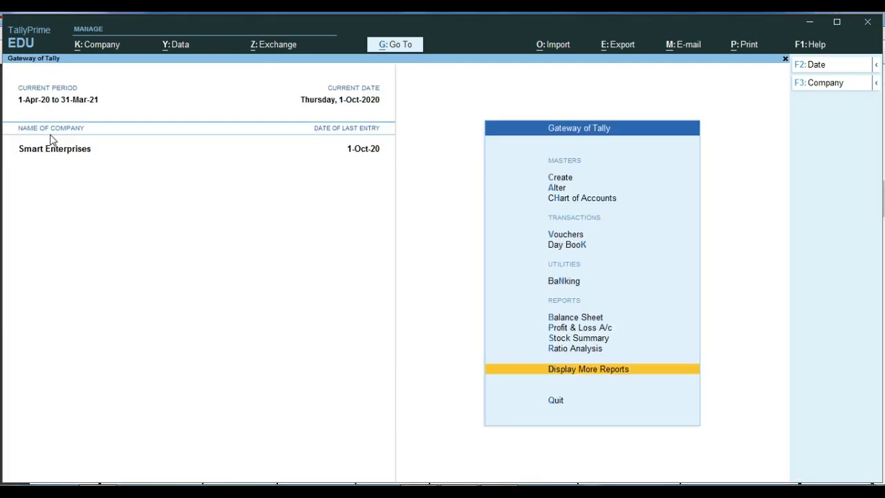
{"action": "key", "text": "Return"}
{"action": "key", "text": "Down"}
{"action": "key", "text": "Down"}
{"action": "key", "text": "Down"}
{"action": "key", "text": "Down"}
{"action": "key", "text": "Down"}
{"action": "key", "text": "Down"}
{"action": "key", "text": "Down"}
{"action": "key", "text": "Down"}
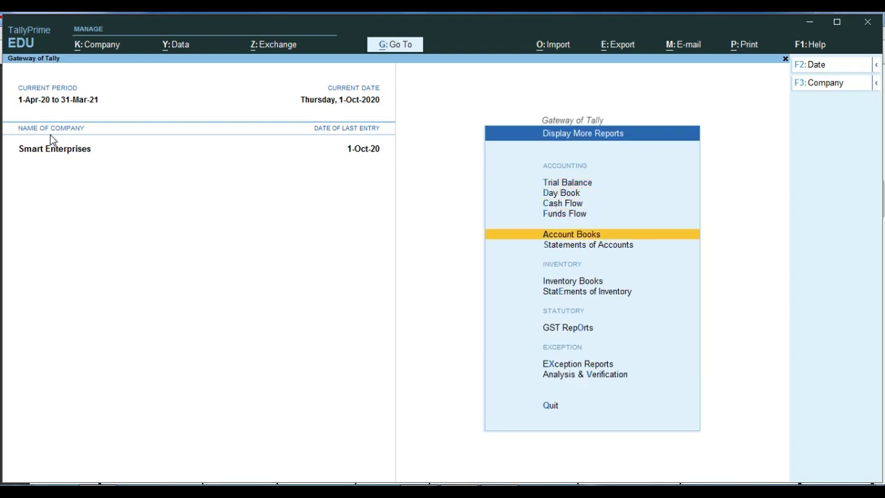
{"action": "key", "text": "Up"}
{"action": "key", "text": "Return"}
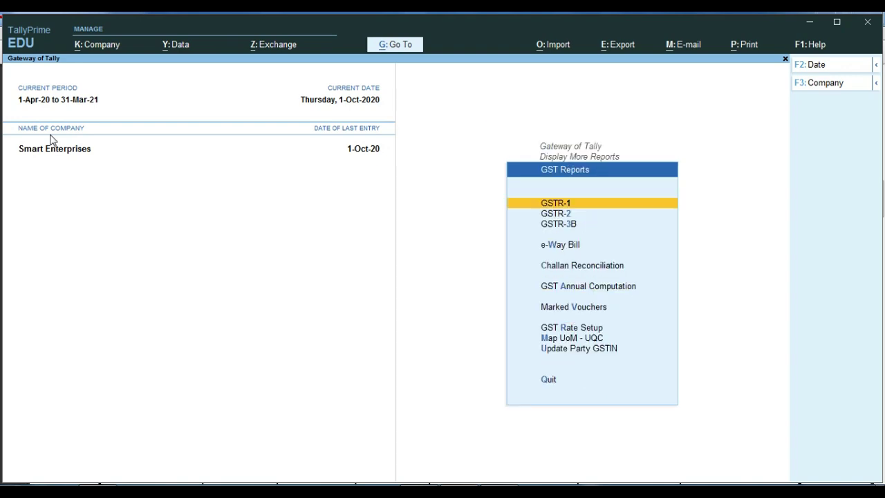
{"action": "key", "text": "Return"}
Set the GSTR-1 period from 1-10-2020 to 31-10-2020 and check the B2C(Small) invoice voucher count.
{"action": "key", "text": "F2"}
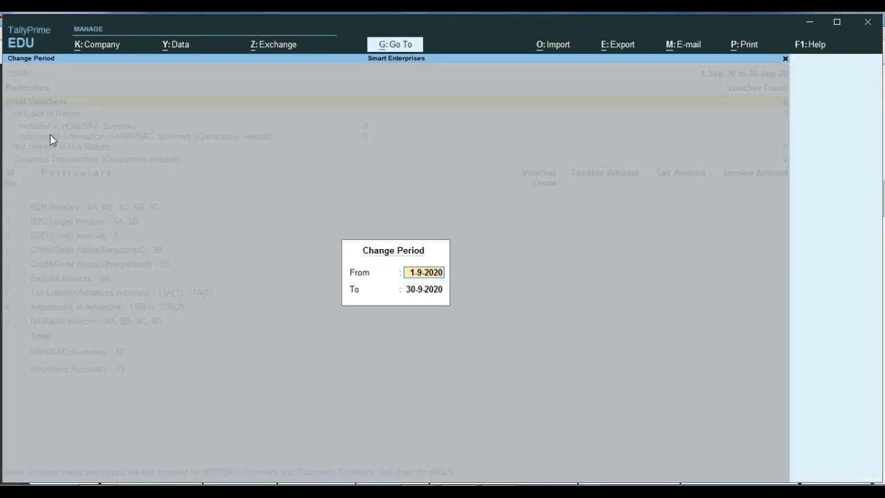
{"action": "type", "text": "1.9"}
{"action": "key", "text": "Return"}
{"action": "key", "text": "BackSpace"}
{"action": "type", "text": "1.10"}
{"action": "key", "text": "Return"}
{"action": "type", "text": "31.10"}
{"action": "key", "text": "Return"}
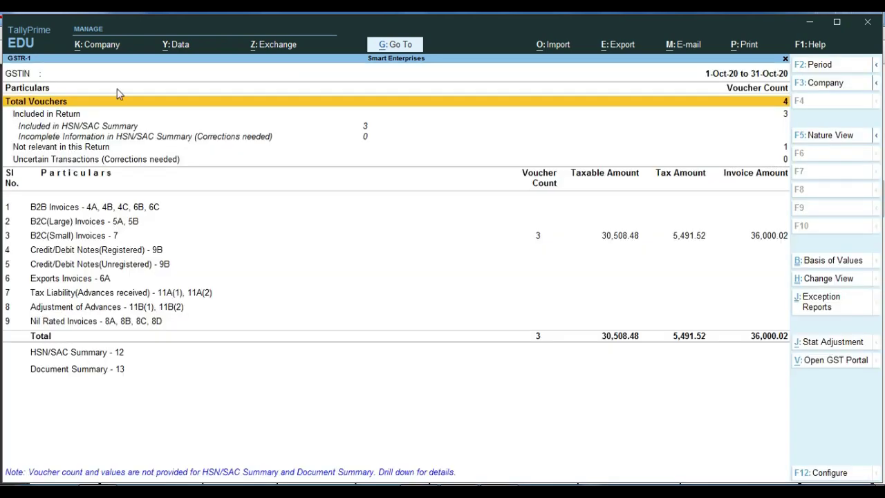
{"action": "key", "text": "ctrl"}
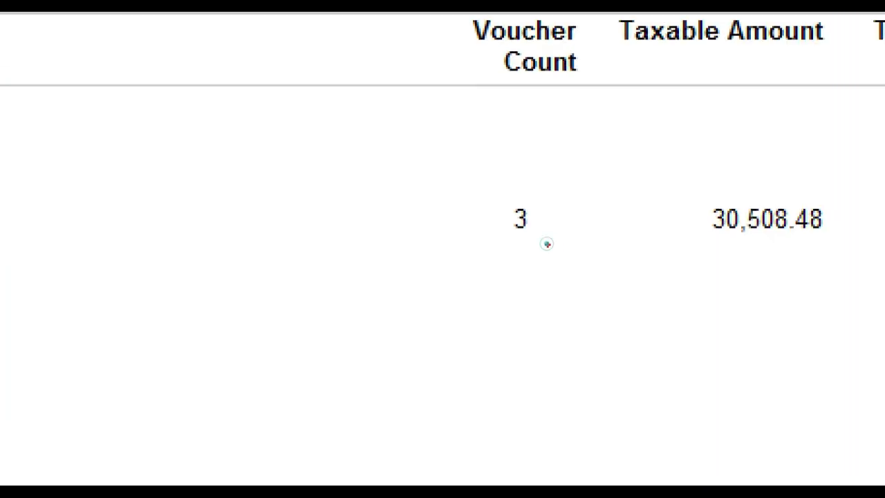
{"action": "left_click", "coordinate": [535, 235]}
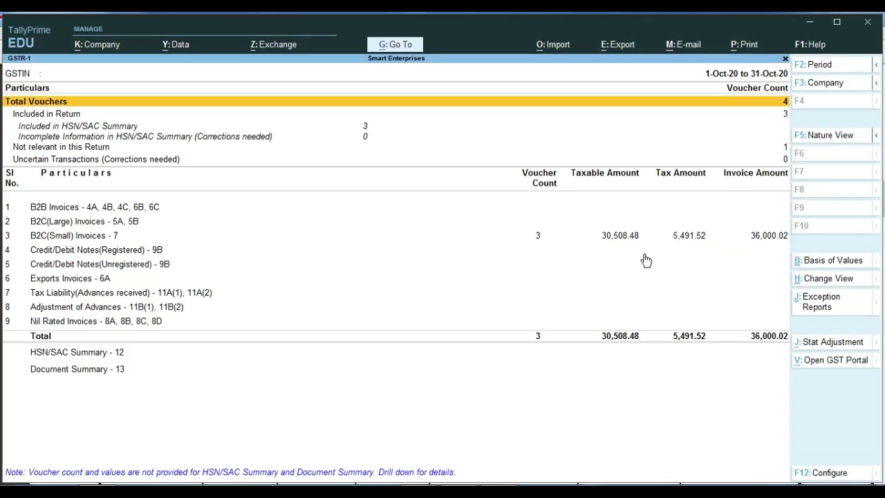
Open the Document Summary - 13 section of the GSTR-1 report.
{"action": "key", "text": "Down"}
{"action": "key", "text": "Down"}
{"action": "key", "text": "Down"}
{"action": "key", "text": "Down"}
{"action": "key", "text": "Down"}
{"action": "key", "text": "Down"}
{"action": "key", "text": "Down"}
{"action": "key", "text": "Down"}
{"action": "key", "text": "Down"}
{"action": "key", "text": "Down"}
{"action": "key", "text": "Down"}
{"action": "key", "text": "Down"}
{"action": "key", "text": "Down"}
{"action": "key", "text": "Down"}
{"action": "key", "text": "Return"}
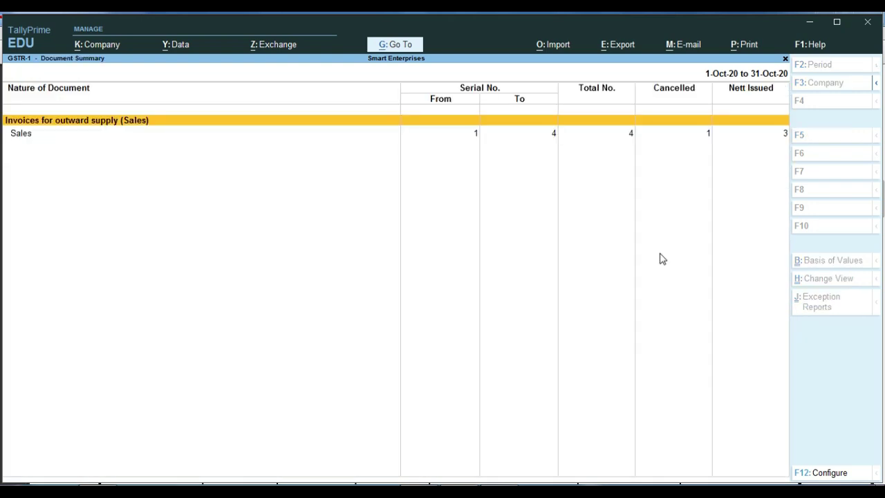
Examine the serial number range and the total, cancelled and nett issued counts for sales invoices in the Document Summary.
{"action": "key", "text": "ctrl"}
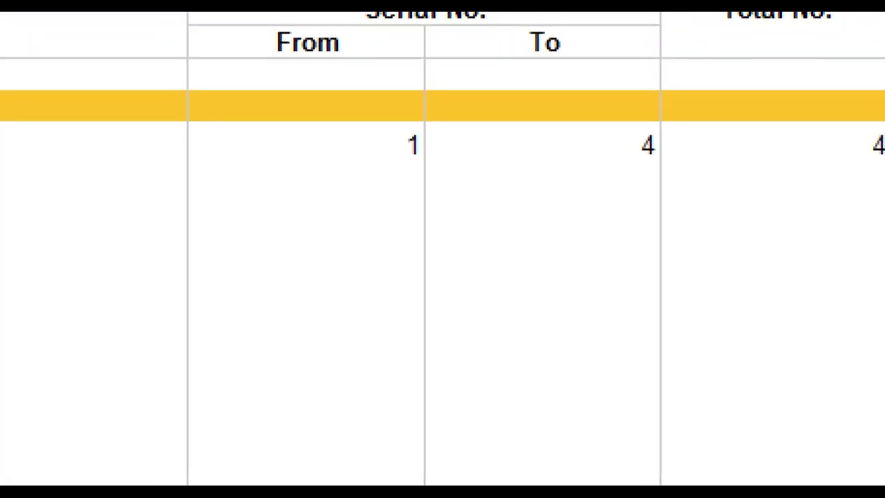
{"action": "left_click", "coordinate": [506, 127]}
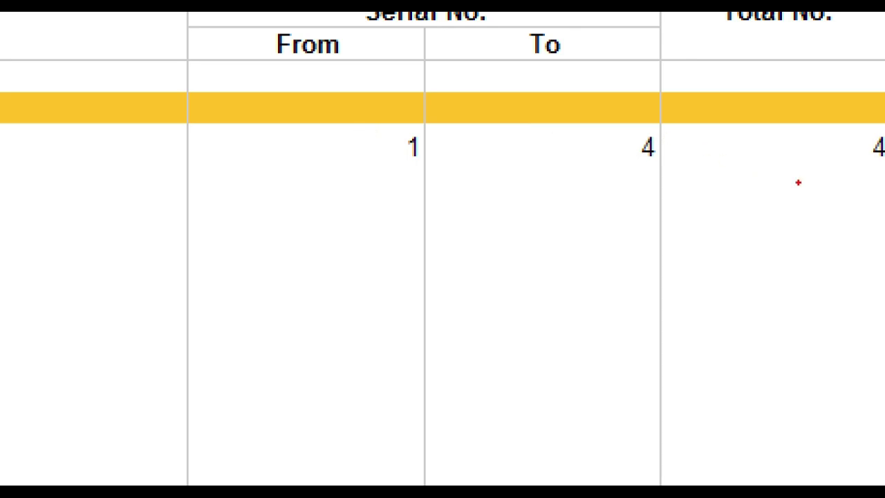
{"action": "key", "text": "ctrl"}
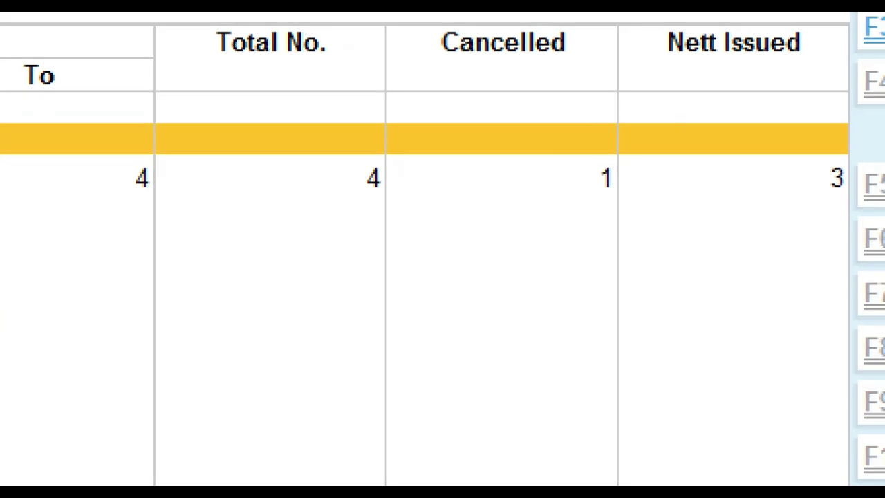
{"action": "mouse_move", "coordinate": [401, 18]}
{"action": "left_mouse_down"}
{"action": "mouse_move", "coordinate": [457, 100]}
{"action": "mouse_move", "coordinate": [637, 278]}
{"action": "left_mouse_up"}
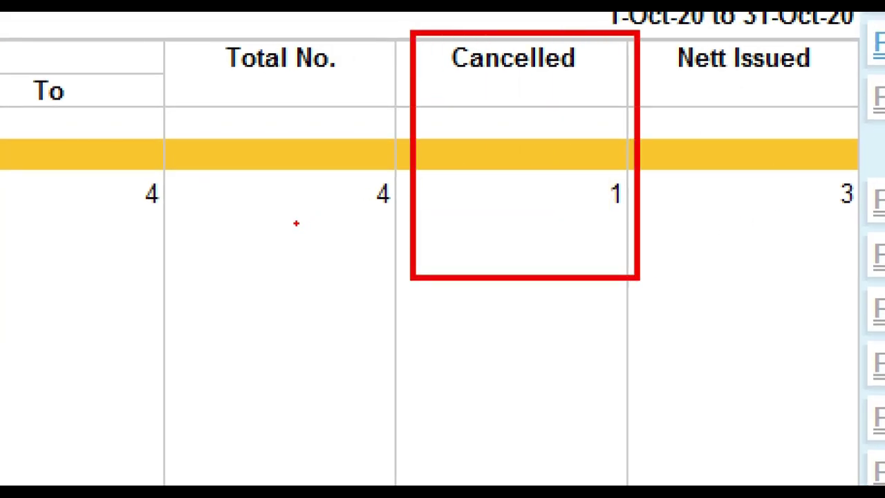
{"action": "mouse_move", "coordinate": [277, 184]}
{"action": "left_mouse_down"}
{"action": "mouse_move", "coordinate": [286, 191]}
{"action": "mouse_move", "coordinate": [384, 145]}
{"action": "left_mouse_up"}
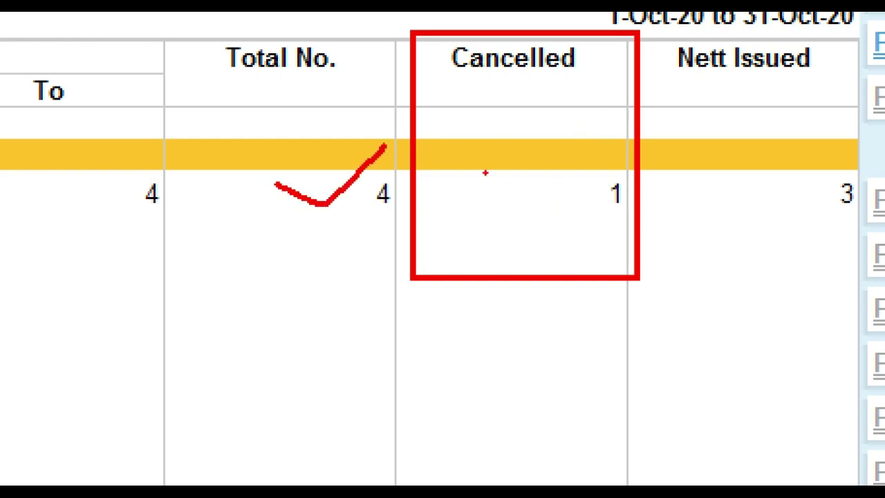
{"action": "left_click_drag", "start_coordinate": [485, 172], "coordinate": [568, 139]}
{"action": "left_click_drag", "start_coordinate": [701, 187], "coordinate": [782, 135]}
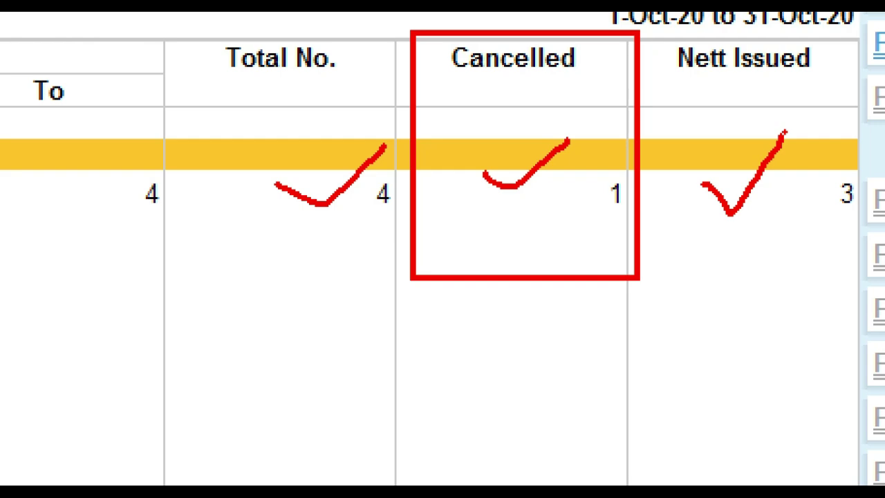
{"action": "key", "text": "Escape"}
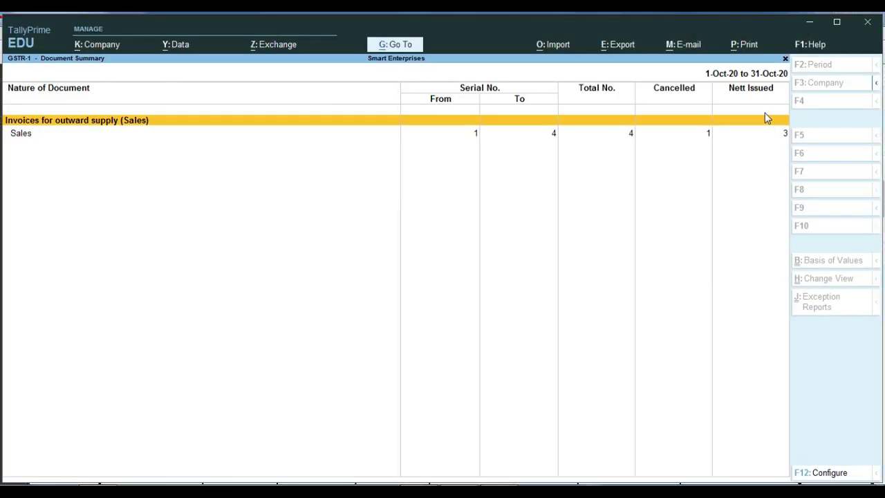